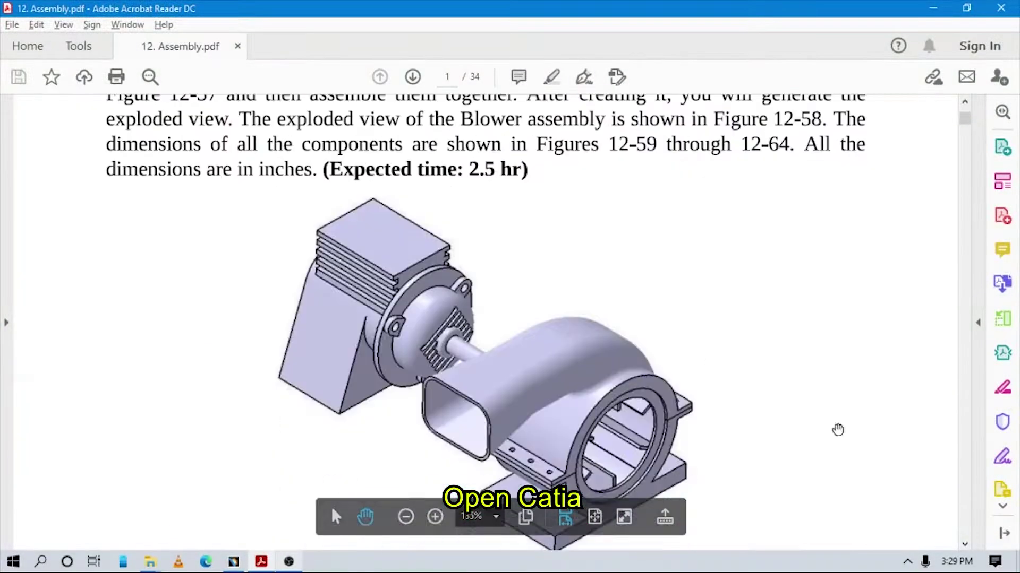
Step: Scroll 12. Assembly.pdf past the housing and blower drawings to Figure 12-62's Motor views
scroll(616, 264, "down", 5)
scroll(626, 287, "down", 10)
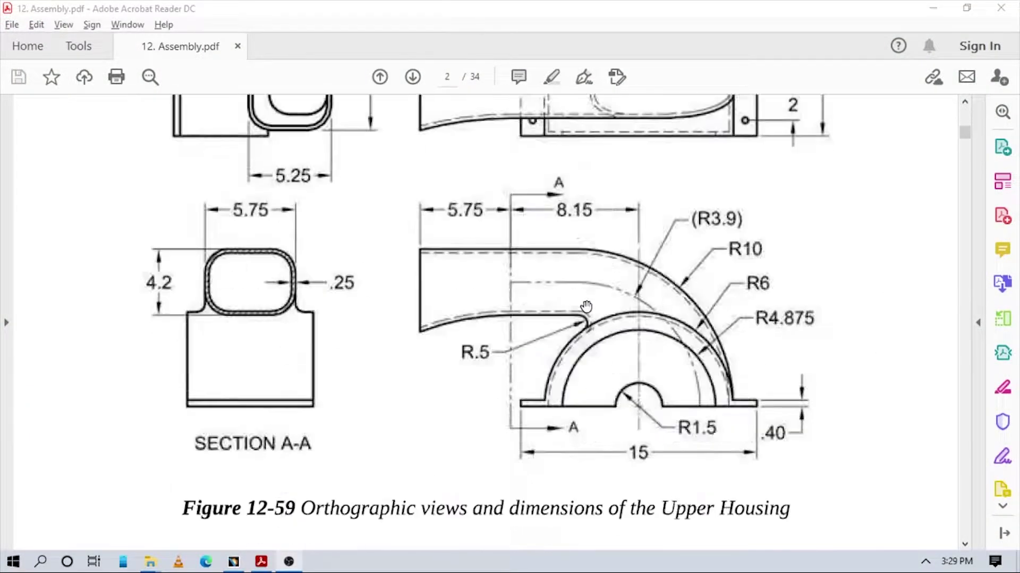
scroll(638, 313, "down", 5)
scroll(642, 326, "down", 3)
scroll(642, 326, "down", 5)
scroll(646, 346, "down", 5)
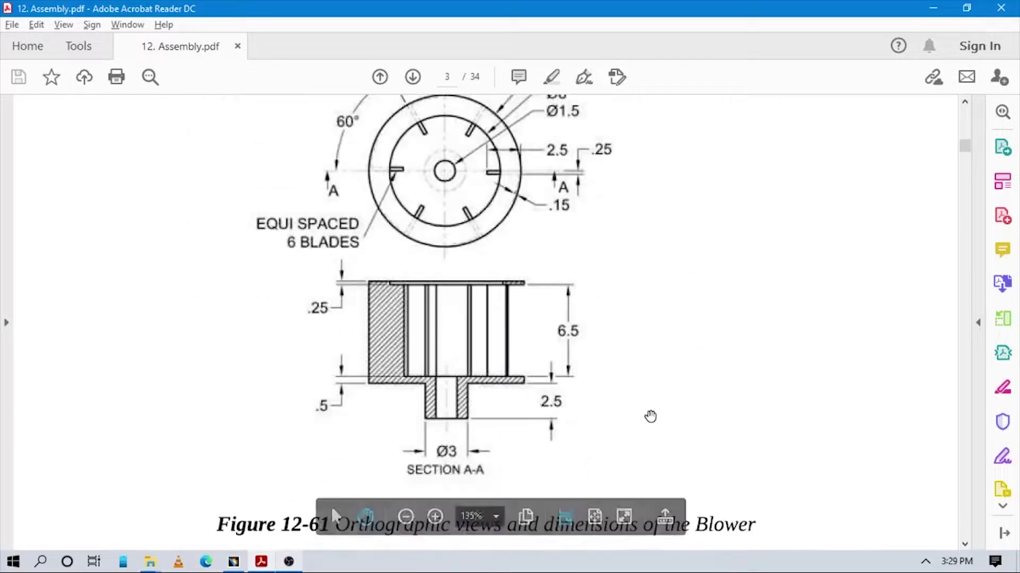
scroll(651, 416, "down", 8)
scroll(460, 319, "down", 4)
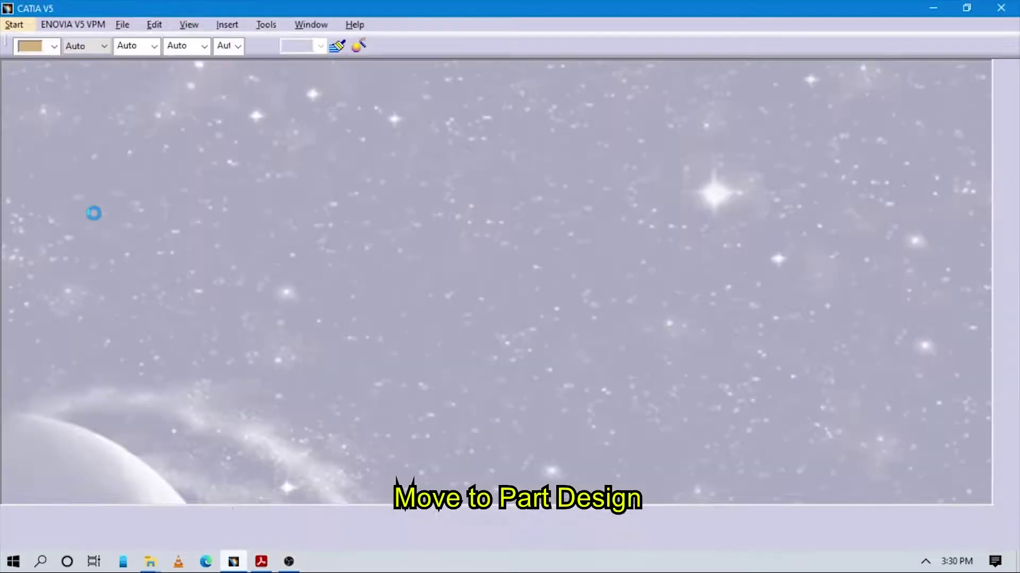
Step: Create a new part and give the sketch circle a 3.5 radius
key("Return")
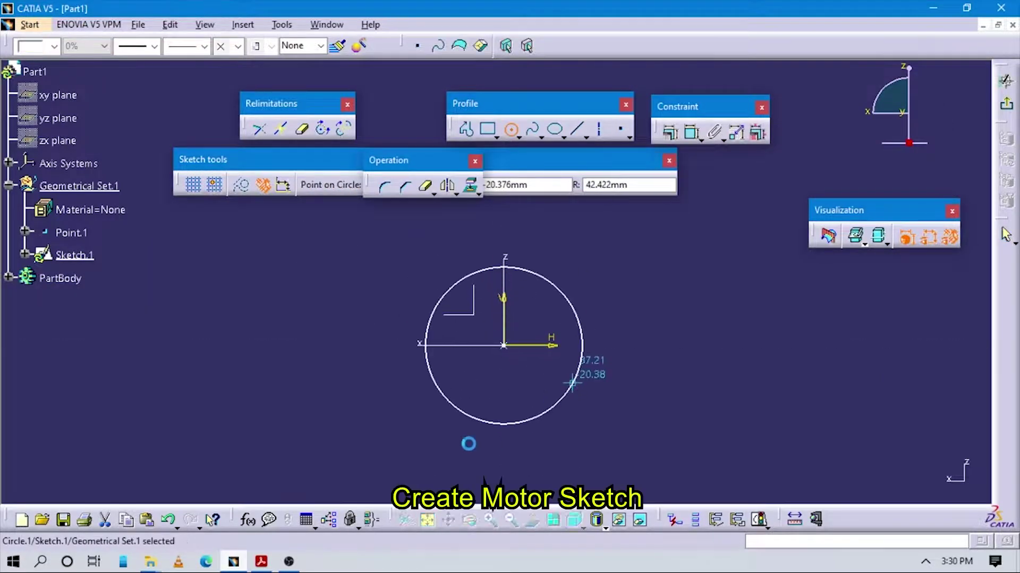
scroll(612, 363, "up", 3)
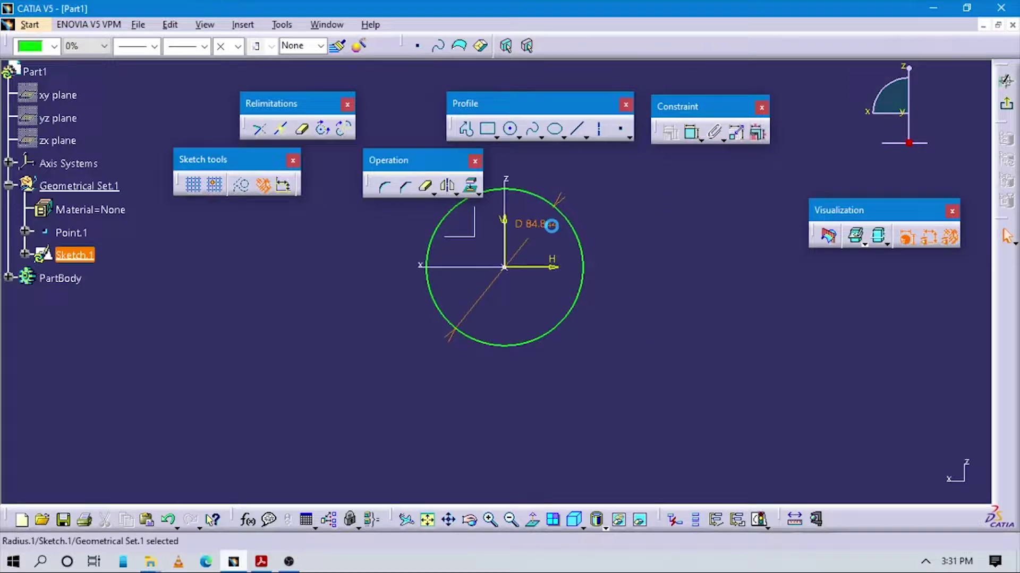
double_click(551, 225)
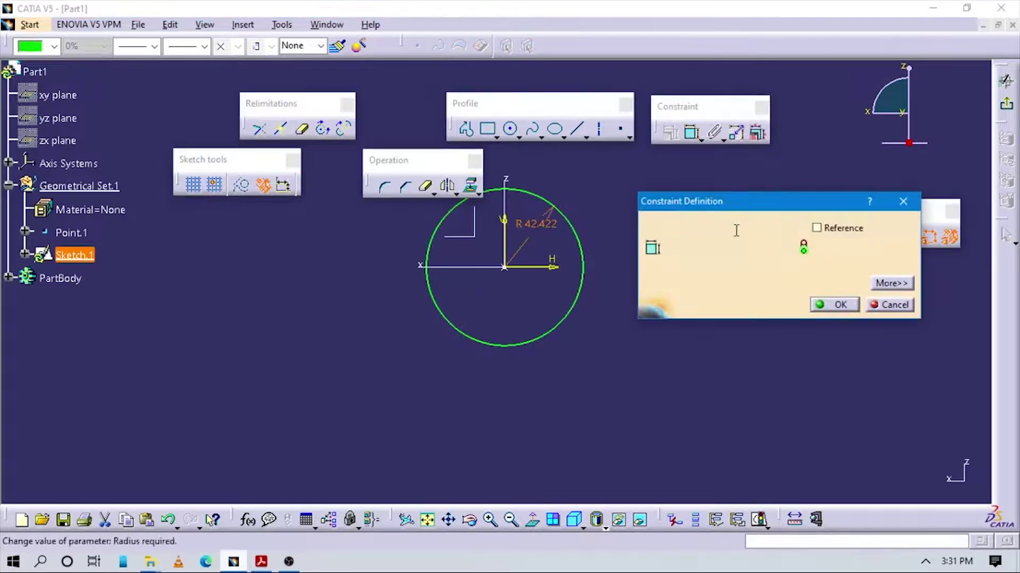
key("Return")
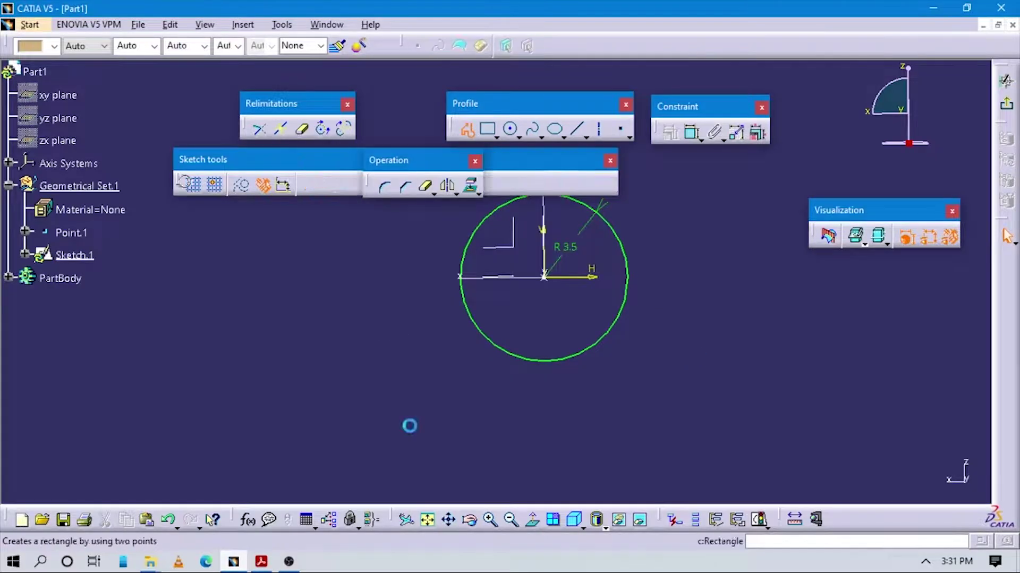
Step: Draw a 12-long horizontal base line below the circle, centred on the vertical axis
left_click(378, 454)
left_click(733, 451)
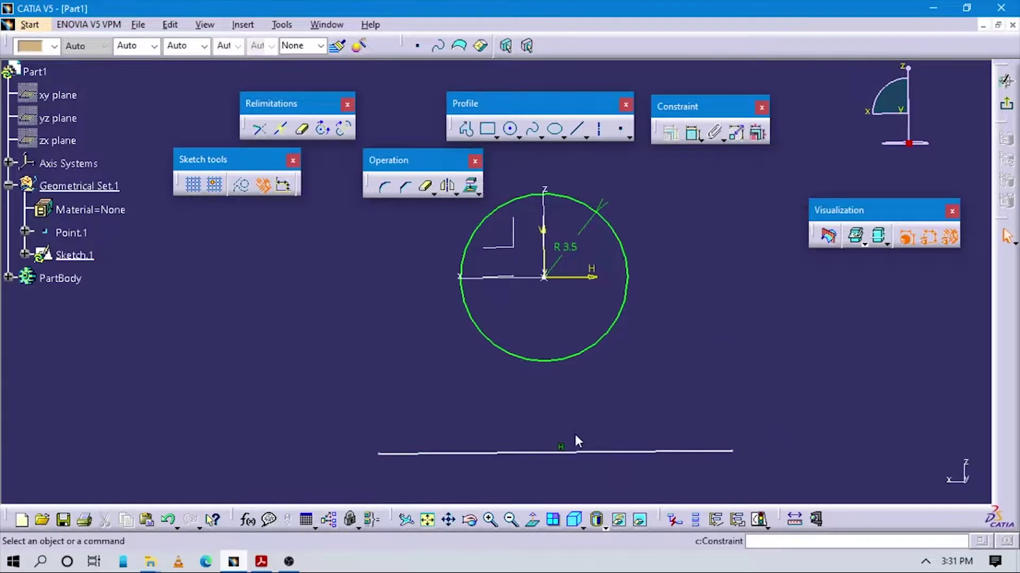
left_click(562, 471)
right_click(715, 428)
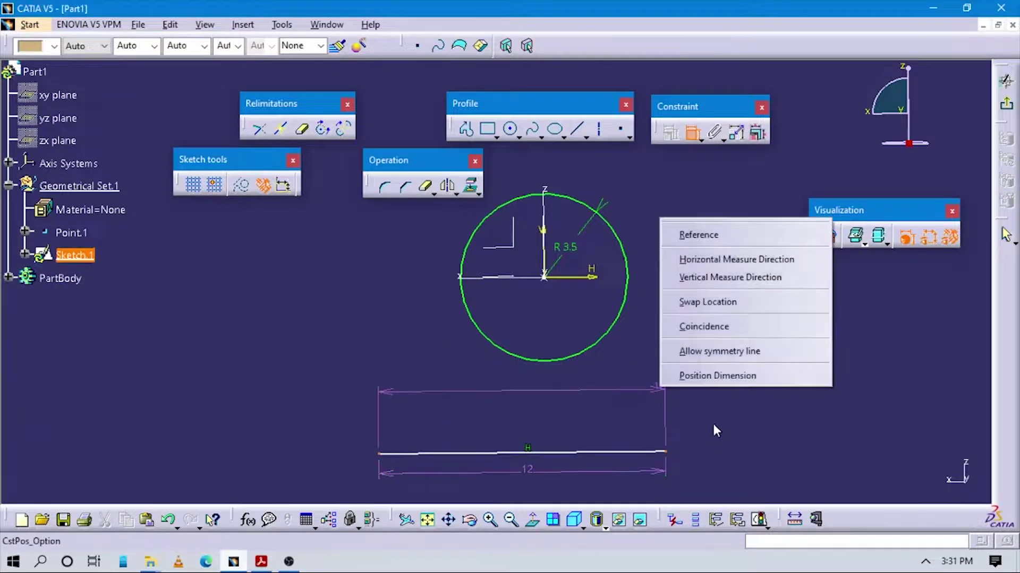
left_click(701, 351)
middle_click_drag(575, 333, 575, 320)
key("alt+Tab")
key("alt+Tab")
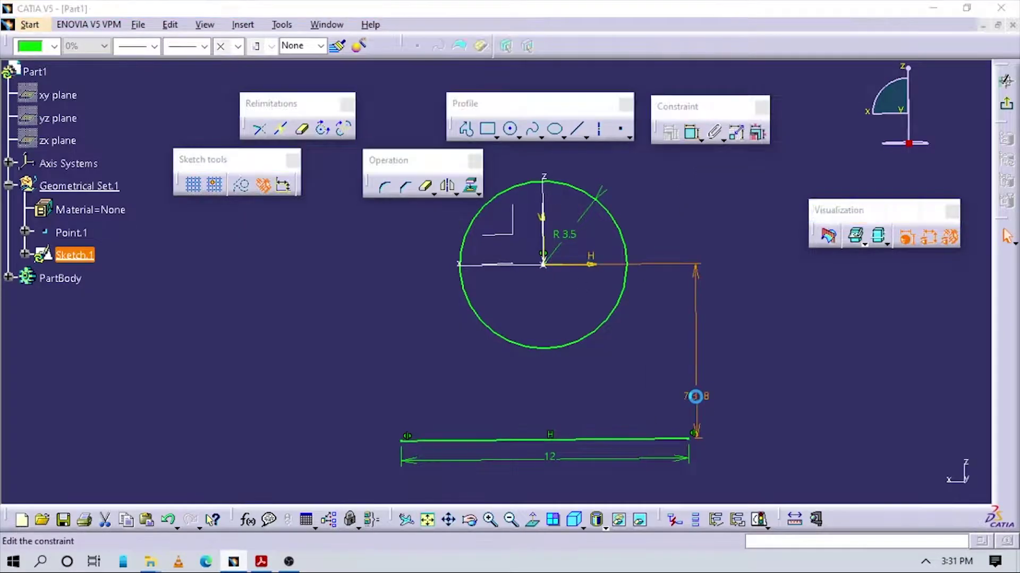
key("alt+Tab")
key("alt+Tab")
Step: Draw side lines from base to circle, tangent to the R3.5 arc
left_click(576, 129)
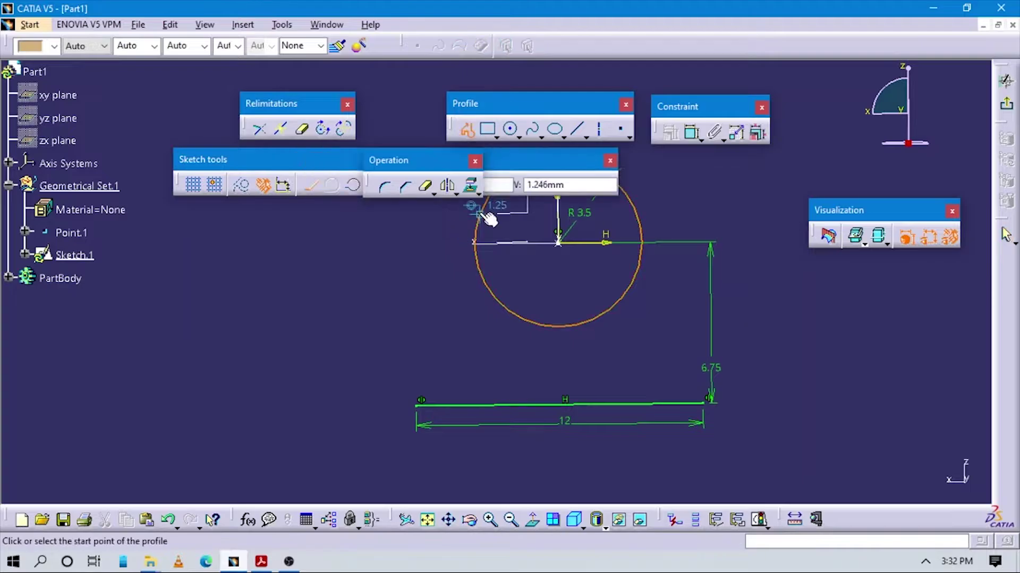
left_click(484, 208)
key("Escape")
middle_click_drag(475, 260, 510, 337)
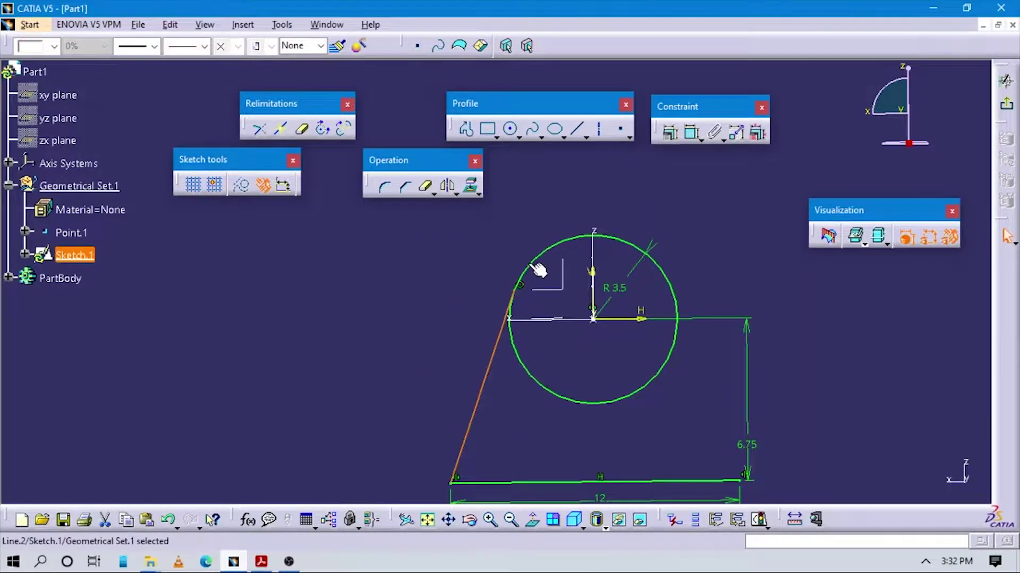
left_click(538, 270, "ctrl")
left_click(670, 132)
left_click(617, 314)
left_click(824, 398)
left_click(890, 483)
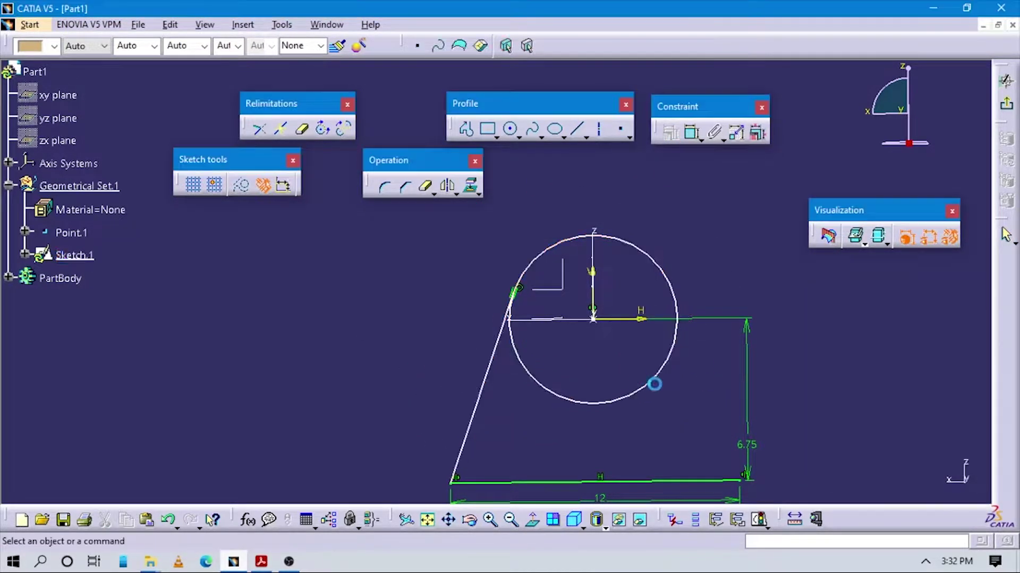
left_click(663, 226)
double_click(657, 182)
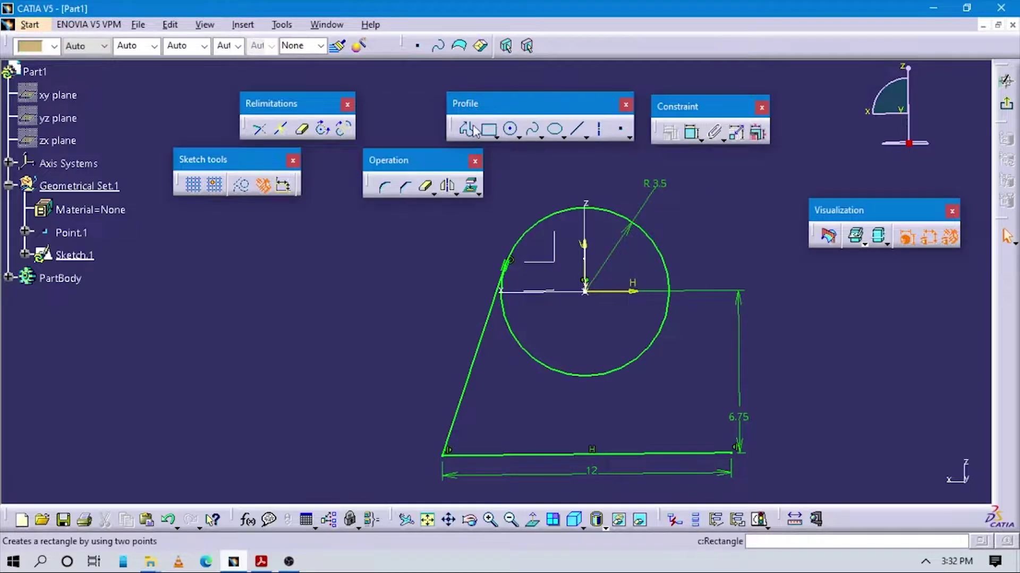
left_click(666, 261)
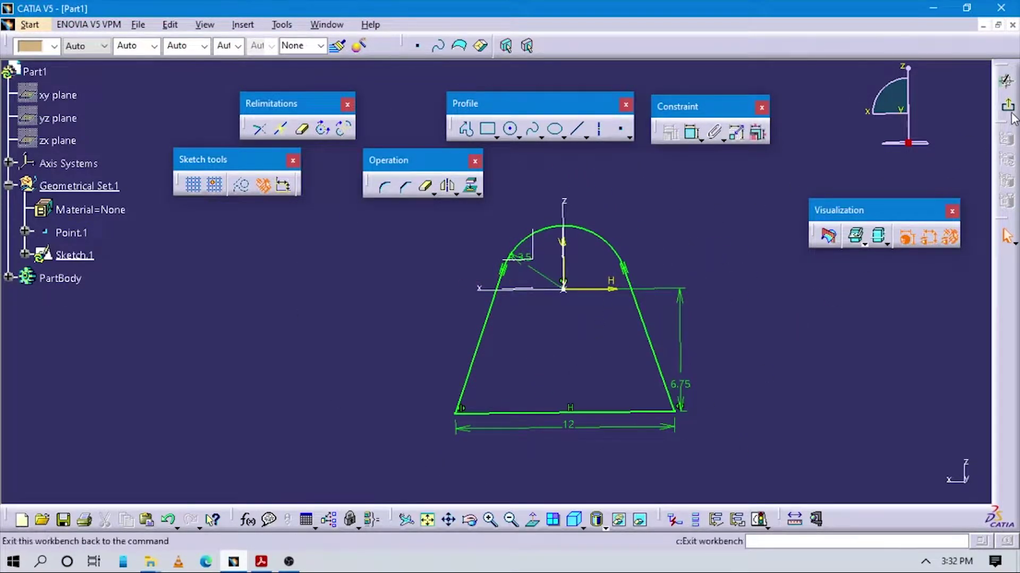
key("alt+Tab")
key("alt+Tab")
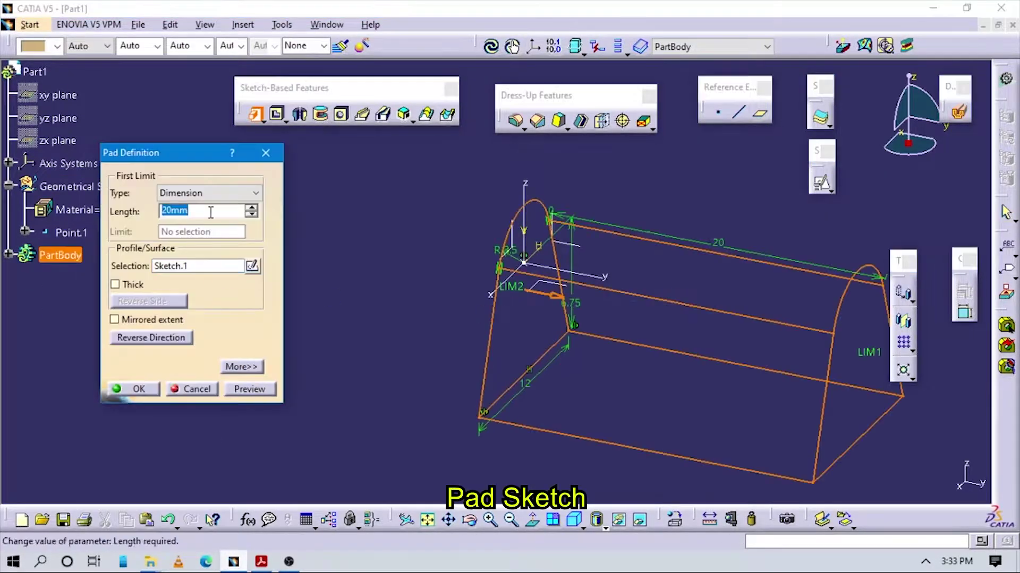
Step: Pad the tapered profile and start a positioned sketch with Point.1 as origin
key("Return")
key("alt+Tab")
key("alt+Tab")
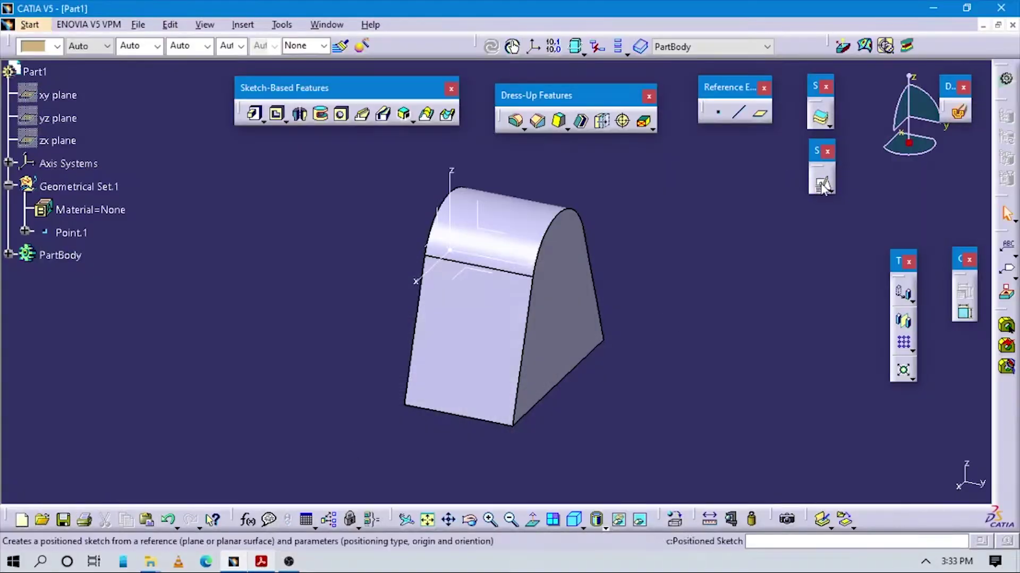
left_click(821, 182)
left_click(71, 232)
left_click(313, 249)
left_click(284, 328)
left_click(415, 270)
key("Return")
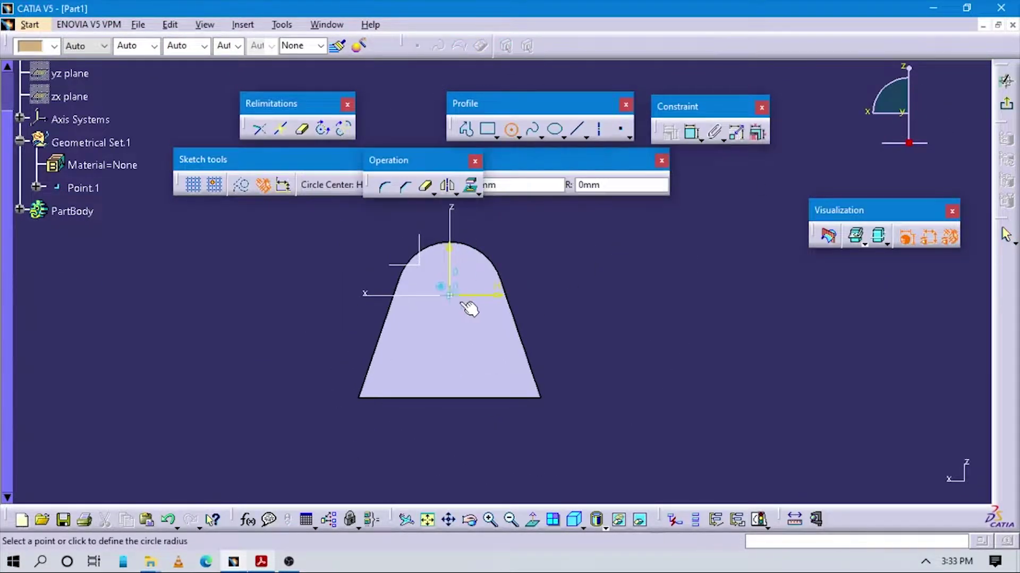
Step: Draw an R3.5 circle at the origin and pad it into a cylinder
left_click(450, 295)
left_click(498, 294)
double_click(520, 237)
key("Return")
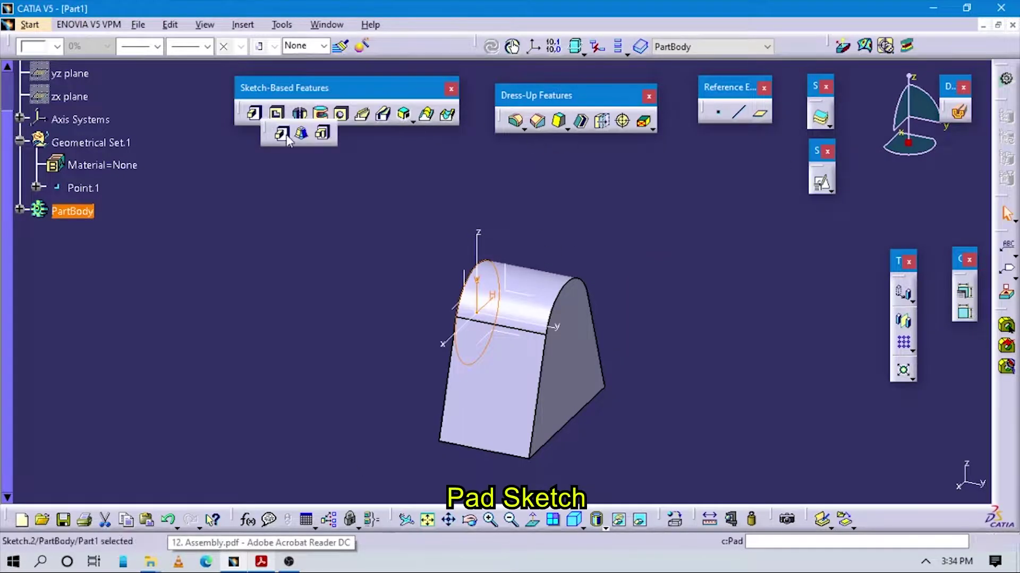
left_click(282, 133)
key("Return")
middle_click_drag(660, 339, 343, 280)
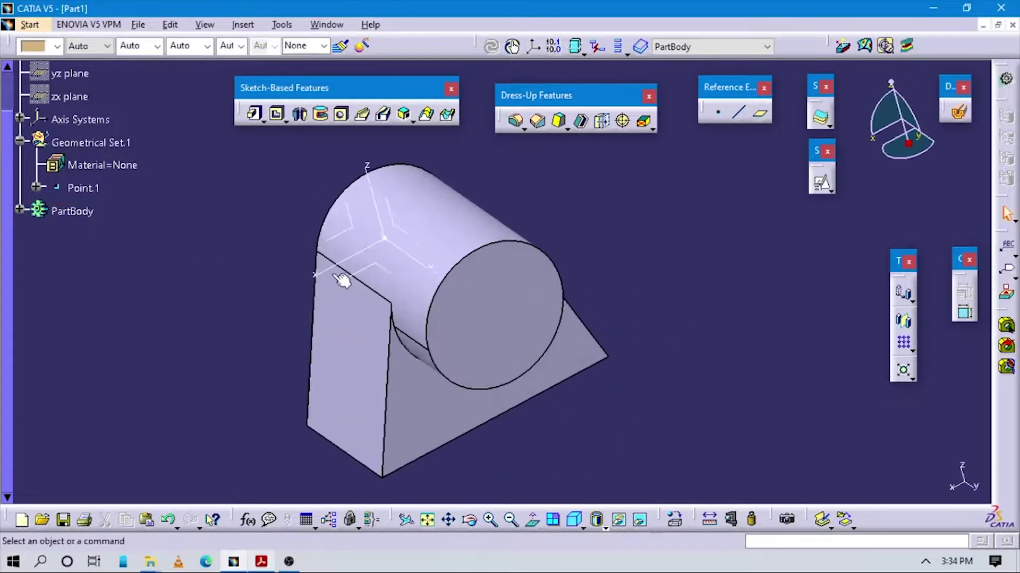
left_click(574, 520)
Step: Sketch a 10 mm diameter circle on the cylinder's end face, projecting its edge
left_click(562, 329)
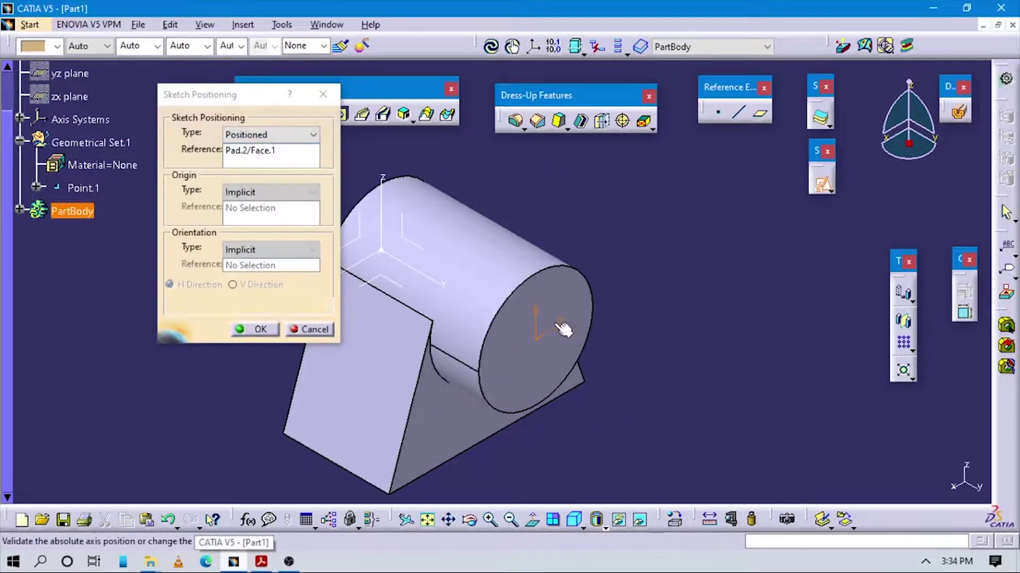
left_click(255, 329)
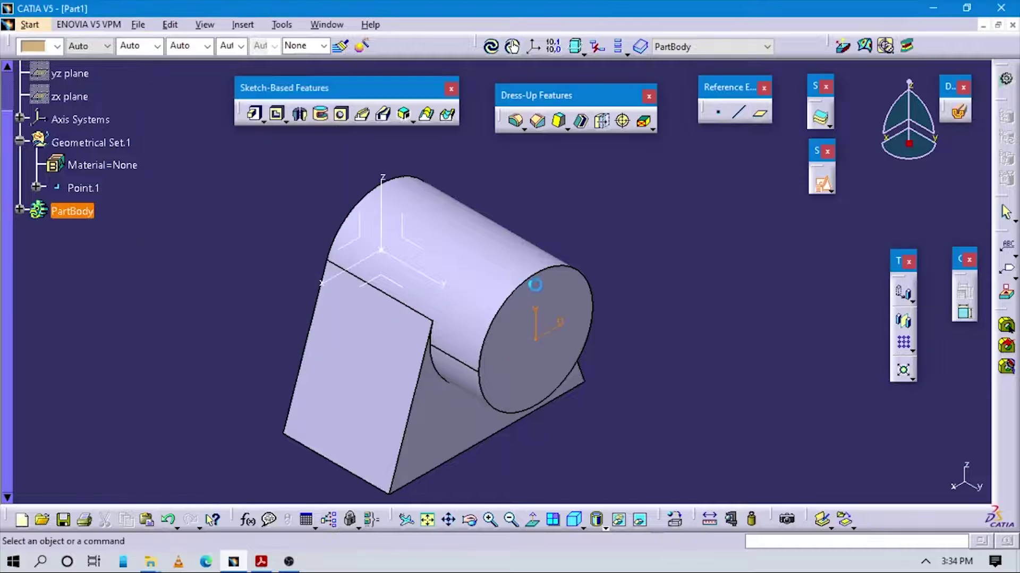
left_click(472, 187)
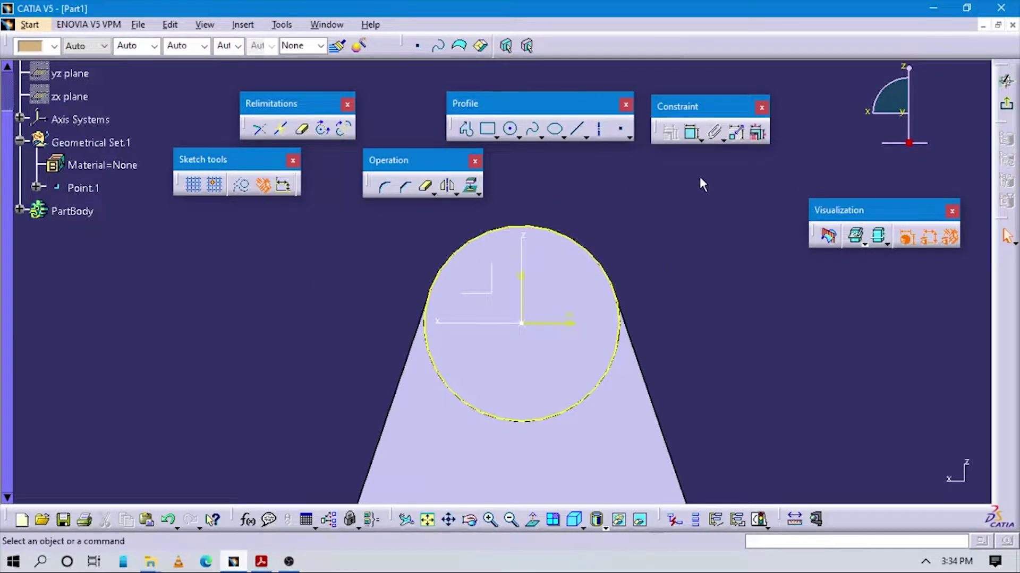
left_click(510, 128)
left_click(521, 323)
key("alt+Tab")
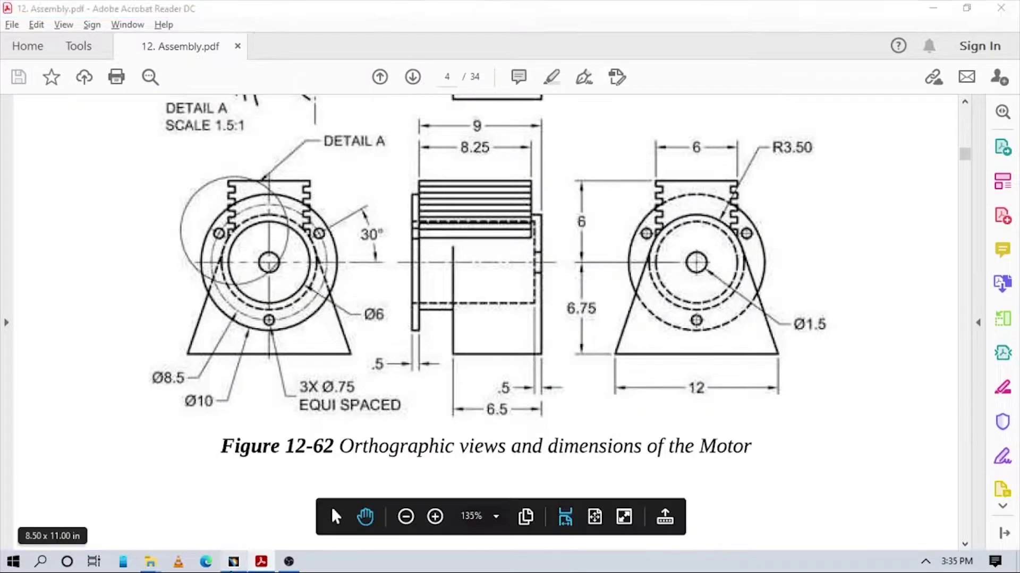
key("alt+Tab")
double_click(680, 281)
key("Return")
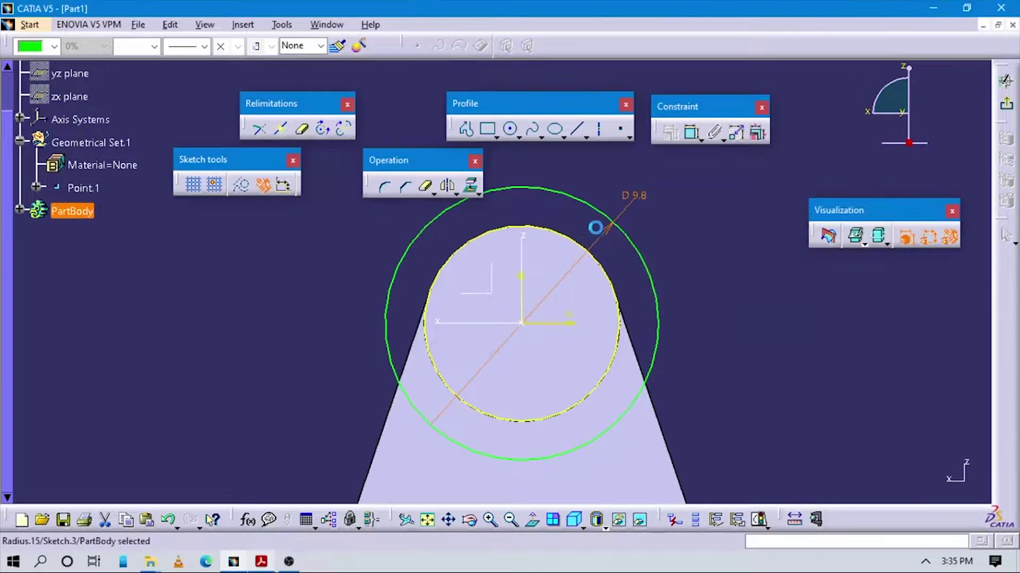
Step: Pad the flange sketch 0.5 thick
left_click(1010, 111)
left_click(255, 114)
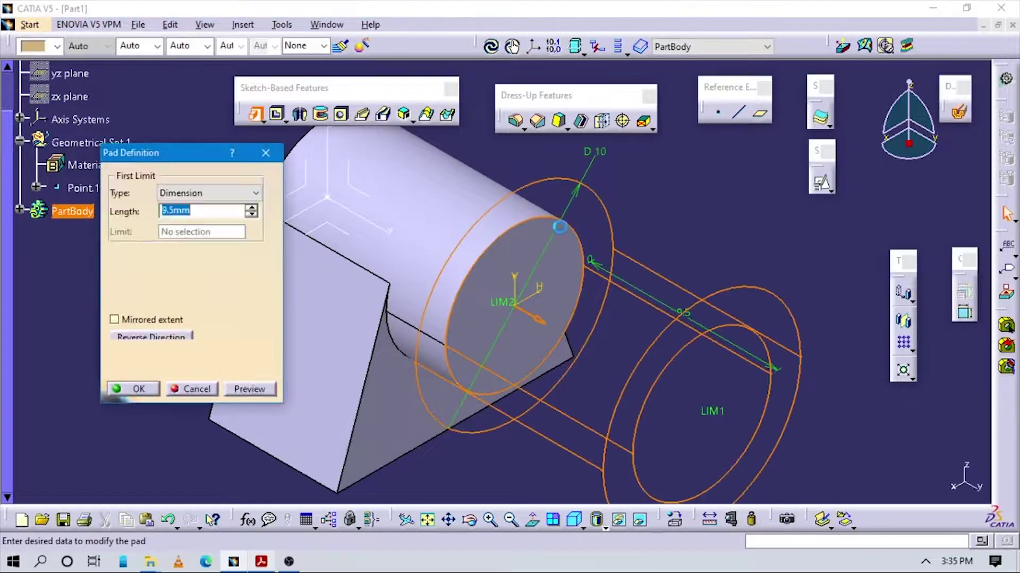
key("alt+Tab")
key("alt+Tab")
type("0.5")
key("Return")
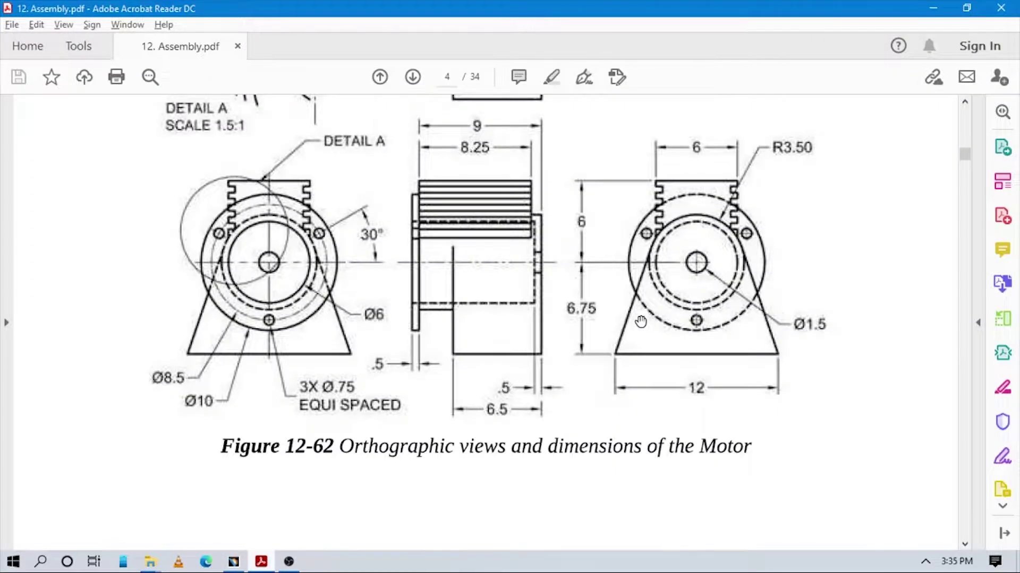
key("alt+Tab")
Step: Drill a 1.5 mm Up To Next hole through the centre of the front face
left_click(342, 114)
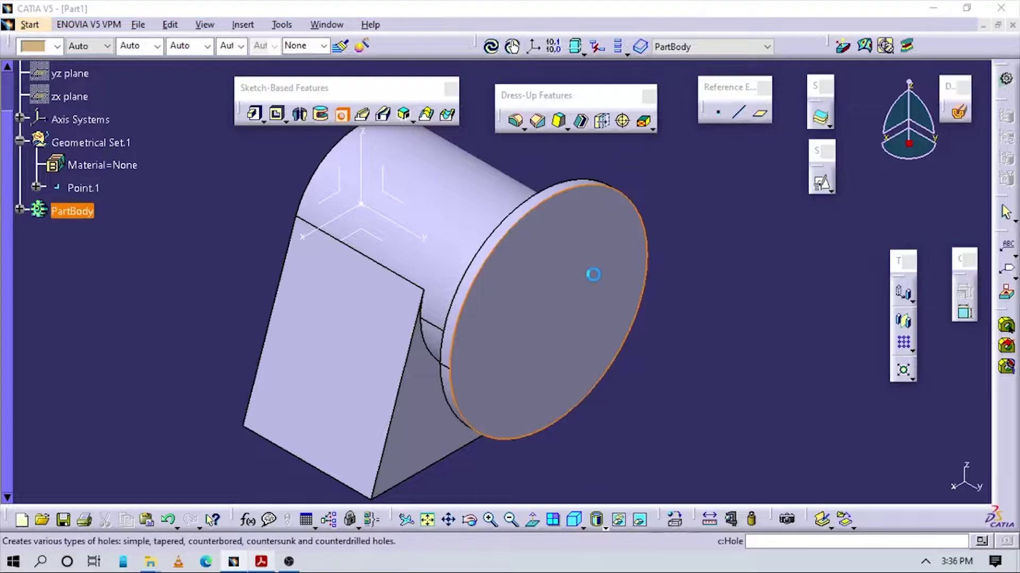
left_click(592, 273)
left_click(754, 297)
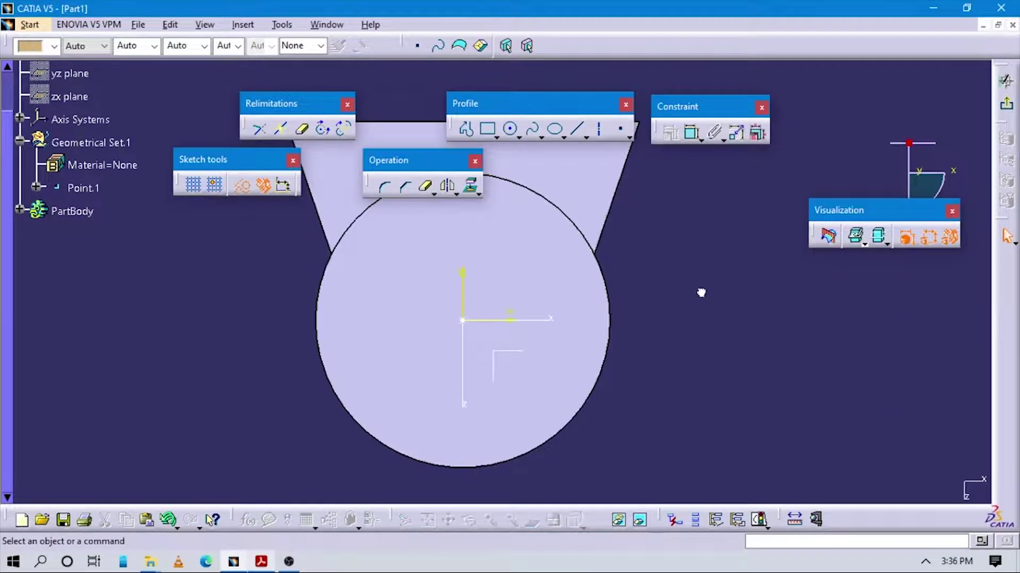
left_click(1005, 80)
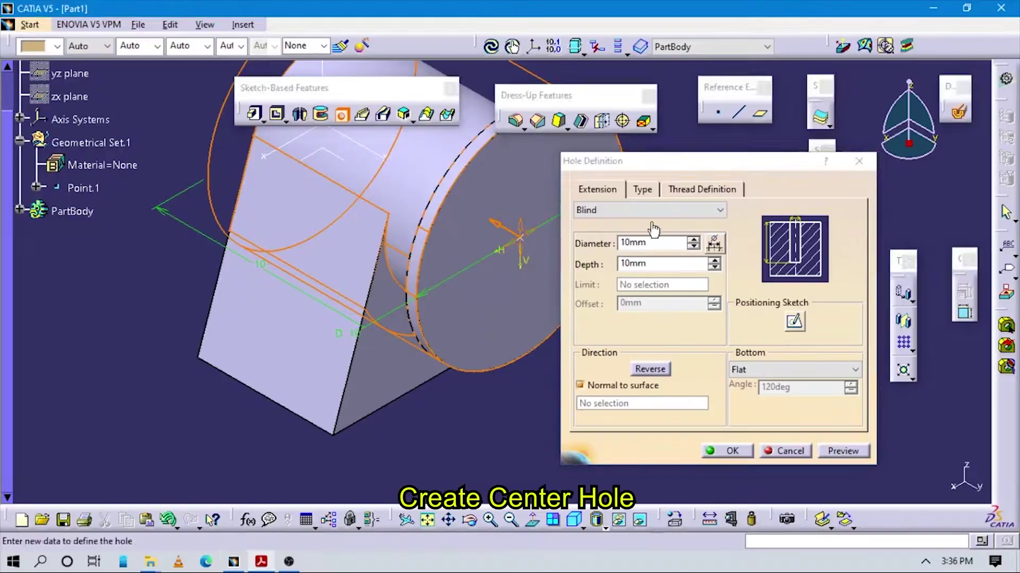
type("3.5")
left_click(650, 210)
left_click(650, 229)
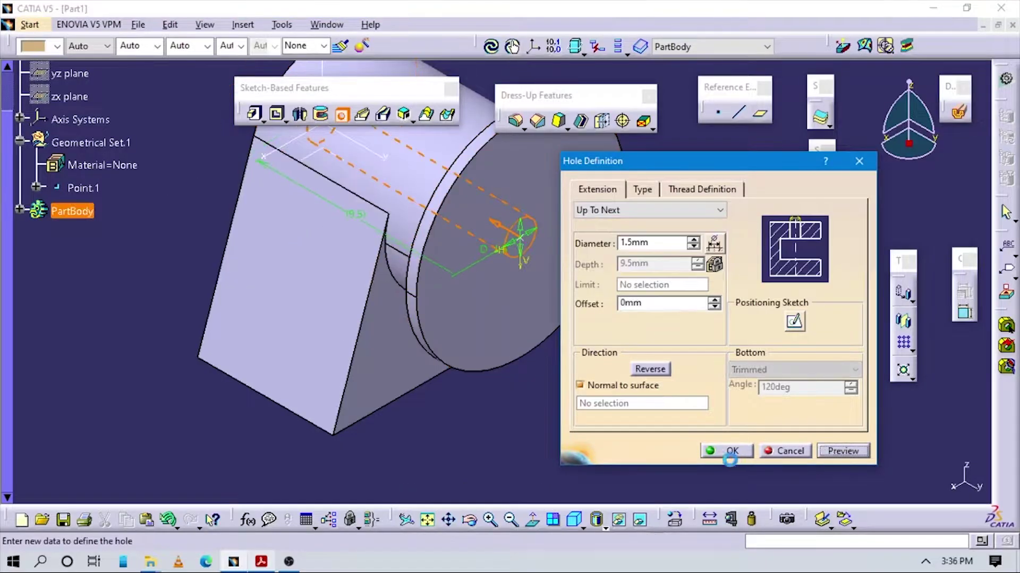
left_click(726, 451)
mouse_move(383, 302)
middle_mouse_down()
mouse_move(405, 278)
mouse_move(357, 302)
mouse_move(325, 432)
middle_mouse_up()
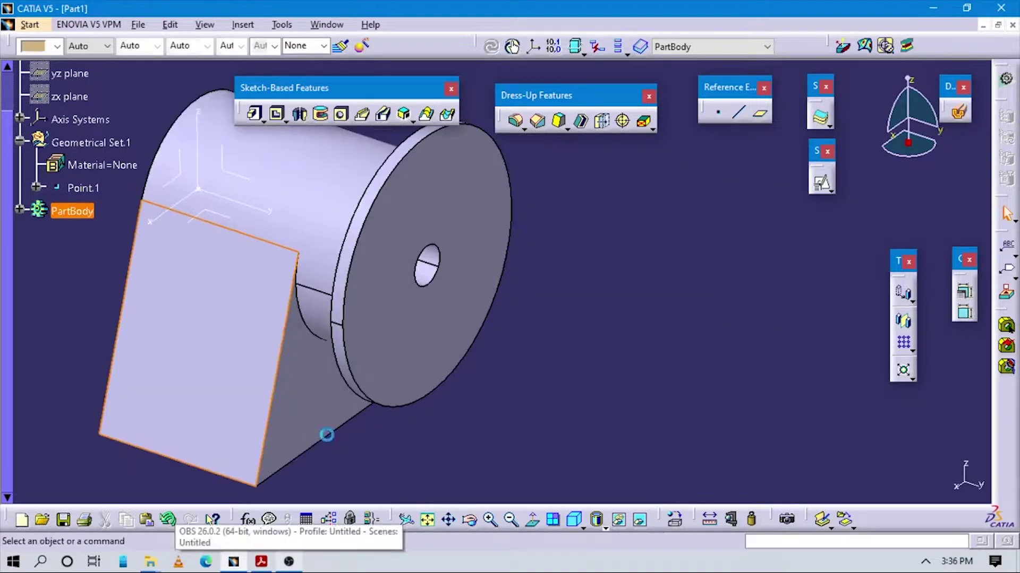
left_click(261, 562)
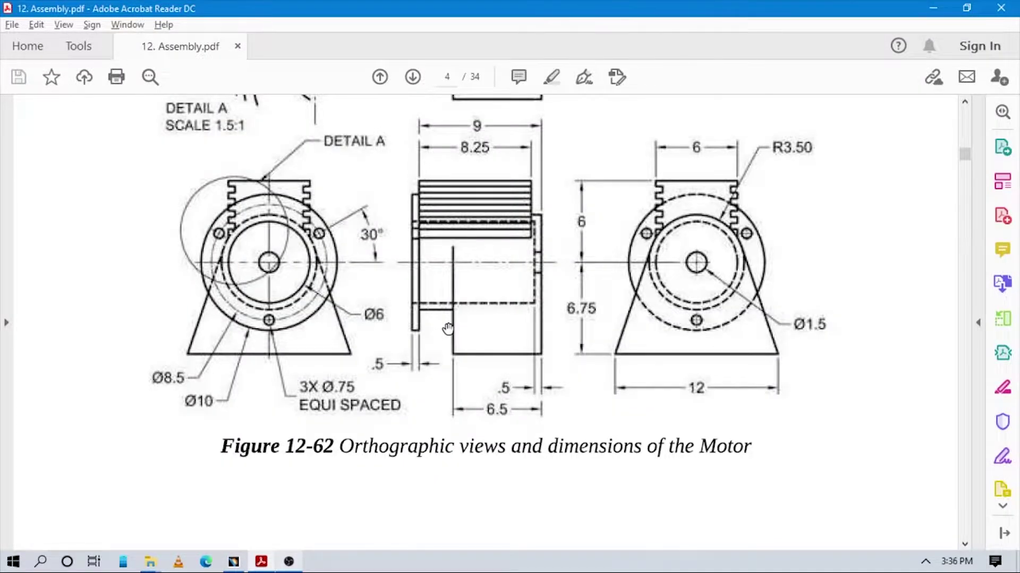
Step: Add a 6 mm diameter blind bore, 9.5 mm deep, into the flange end
left_click(234, 562)
left_click(342, 114)
left_click(452, 266)
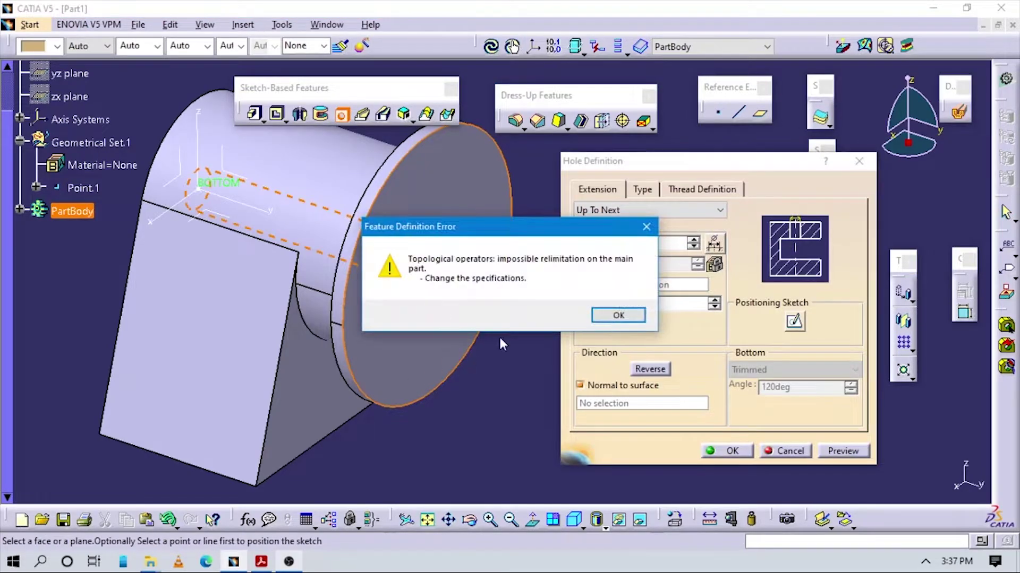
key("Return")
key("alt+Tab")
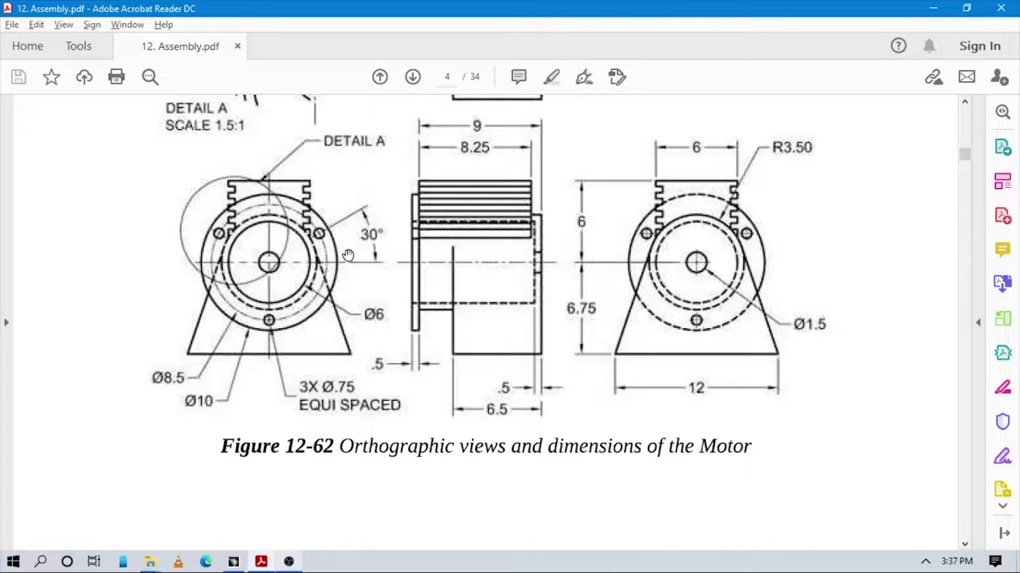
key("alt+Tab")
type("6")
key("Return")
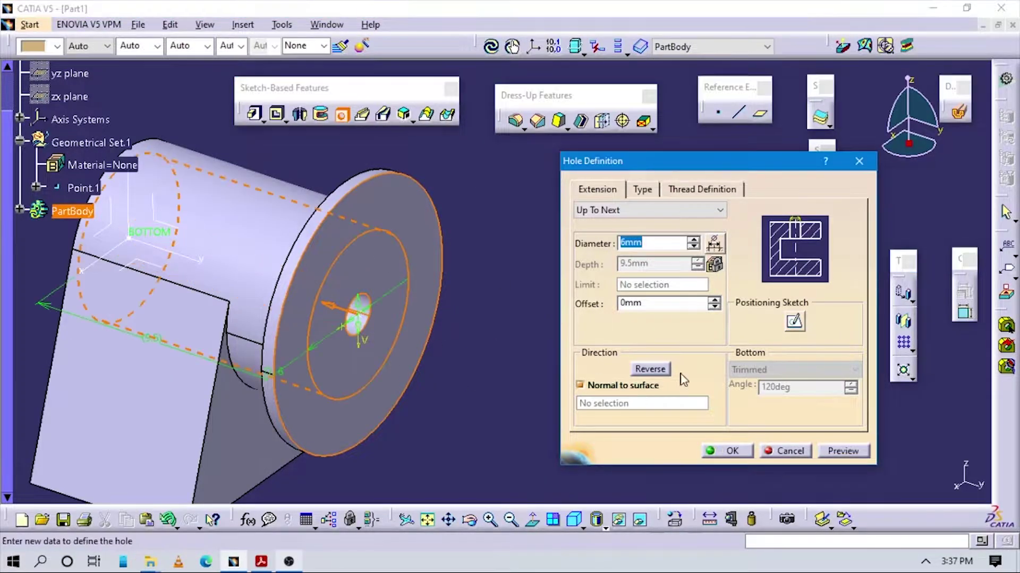
middle_click_drag(488, 303, 491, 302)
key("Up")
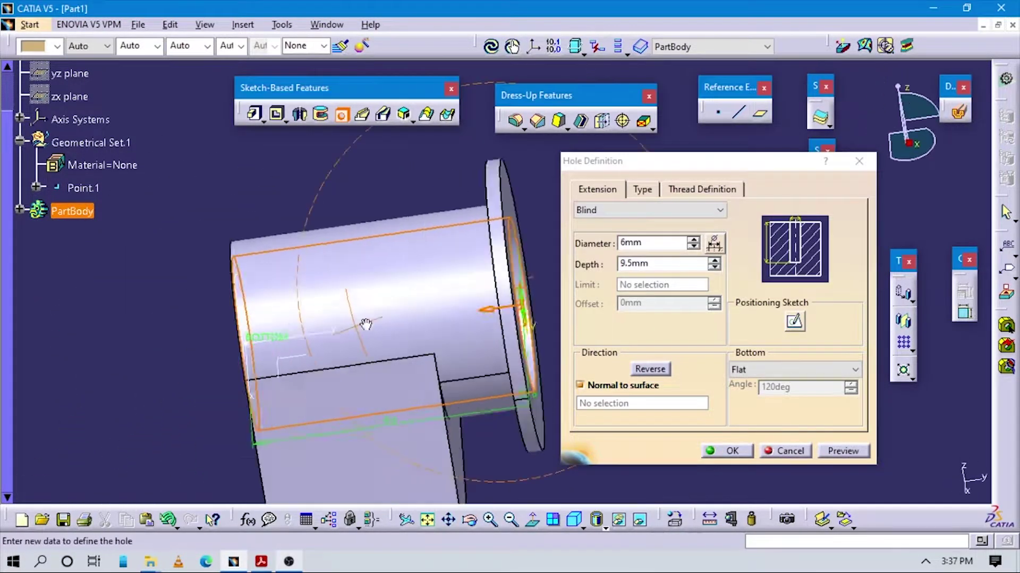
key("Return")
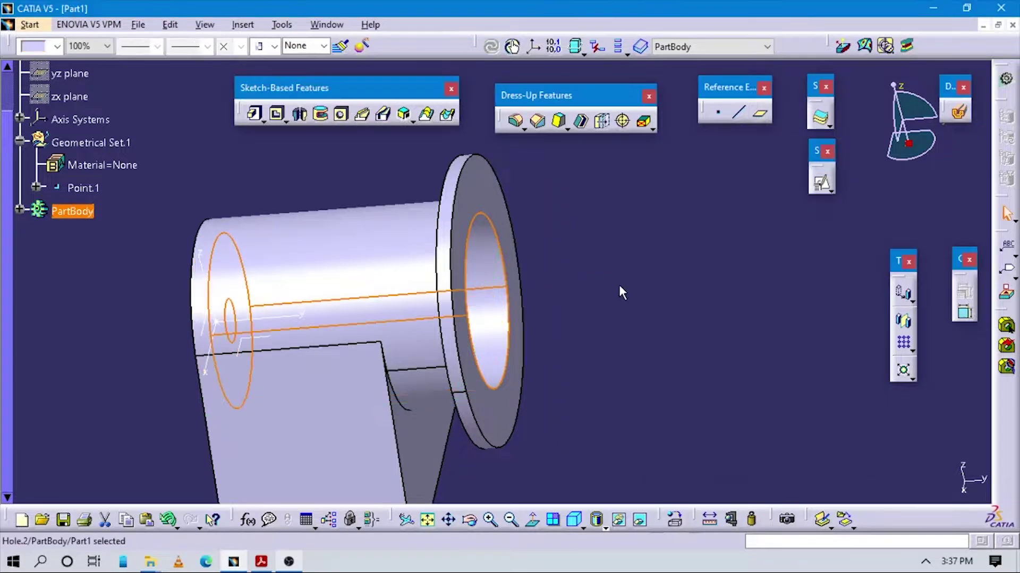
mouse_move(619, 292)
middle_mouse_down()
mouse_move(492, 242)
mouse_move(416, 326)
mouse_move(652, 223)
mouse_move(439, 346)
middle_mouse_up()
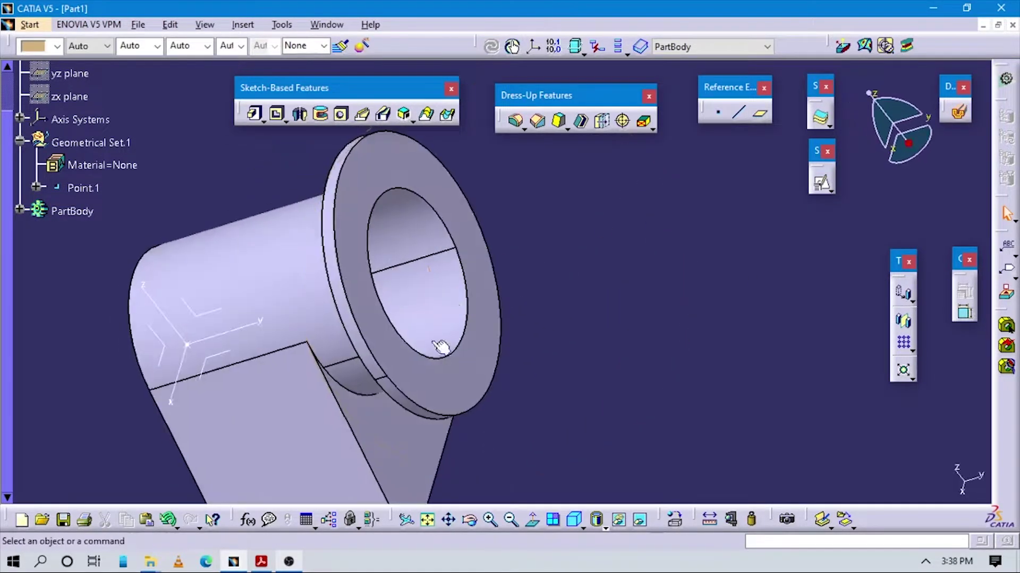
key("alt+Tab")
Step: Start a positioned sketch on the ZX plane, origin Point.1, oriented along the X axis
left_click_drag(429, 314, 392, 382)
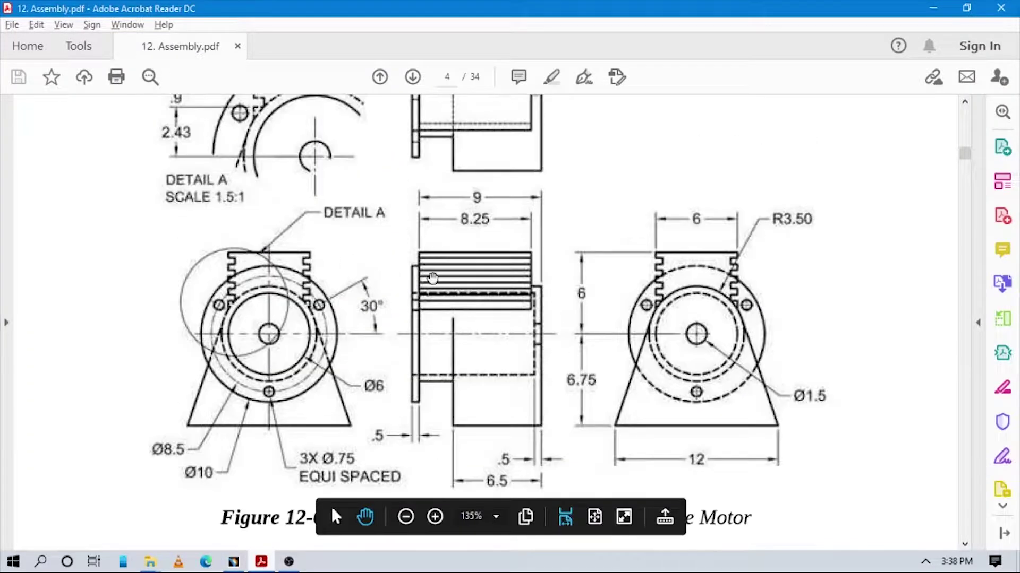
left_click(260, 562)
left_click(822, 186)
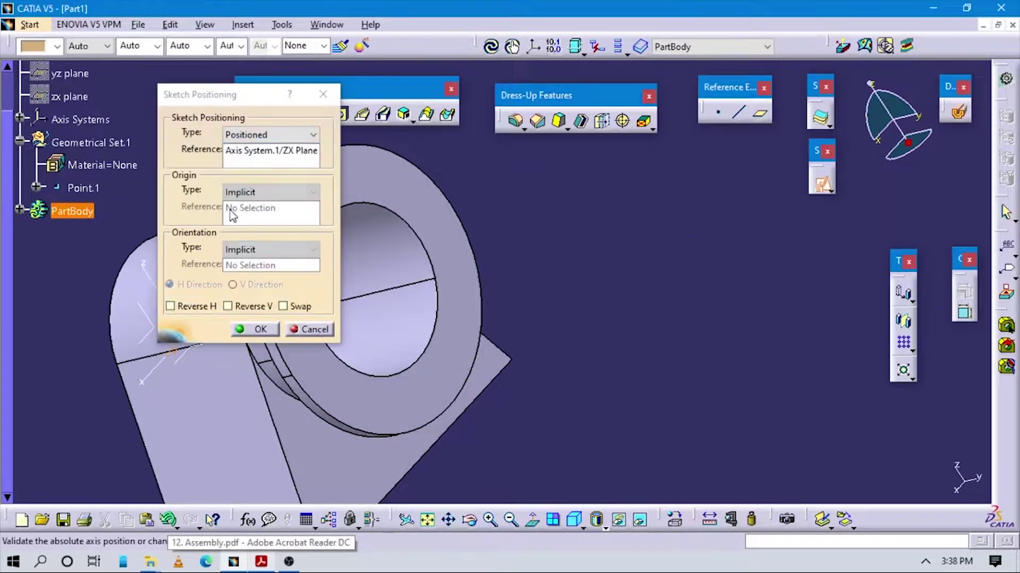
left_click(271, 191)
left_click(84, 188)
left_click(271, 249)
left_click(159, 361)
left_click(249, 329)
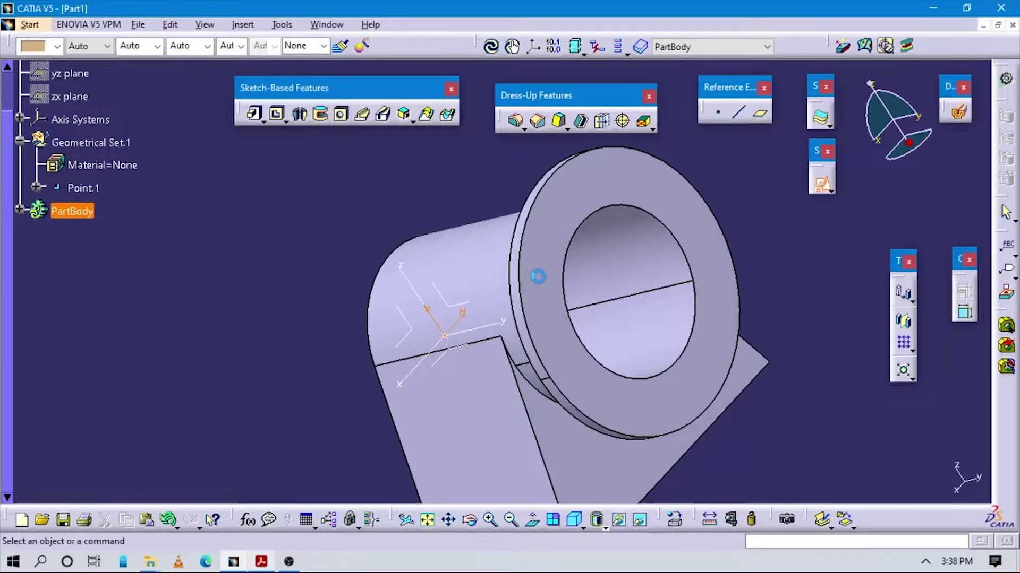
Step: Draw the stepped fin outline with Profile above the motor's outer circle
left_click(467, 129)
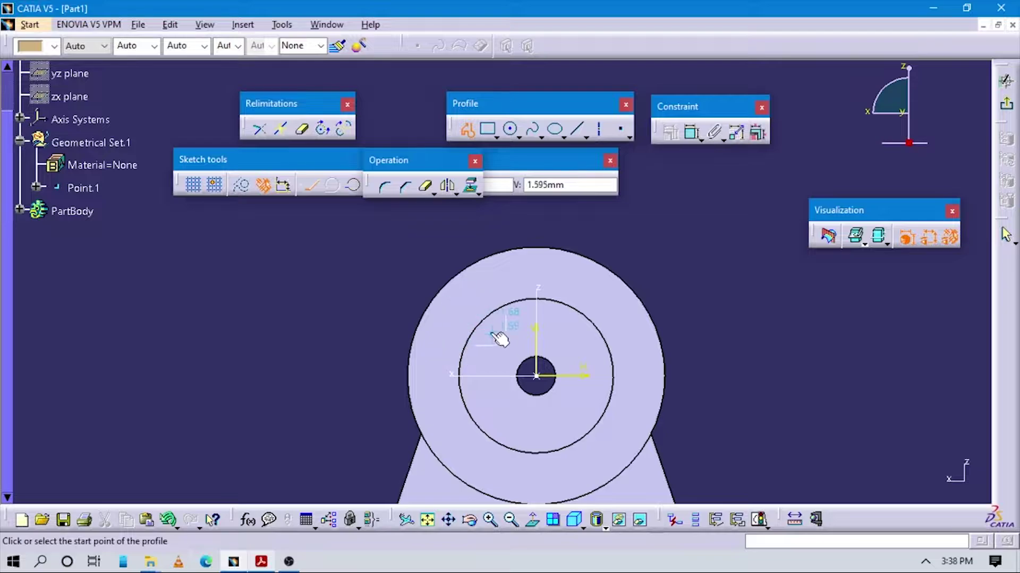
left_click(486, 230)
key("Escape")
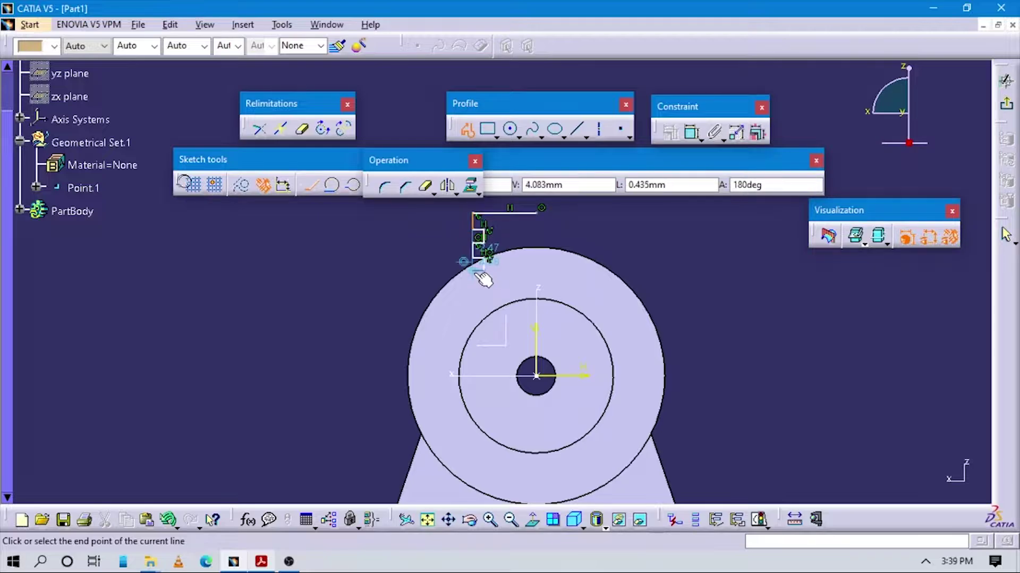
scroll(484, 278, "up", 4)
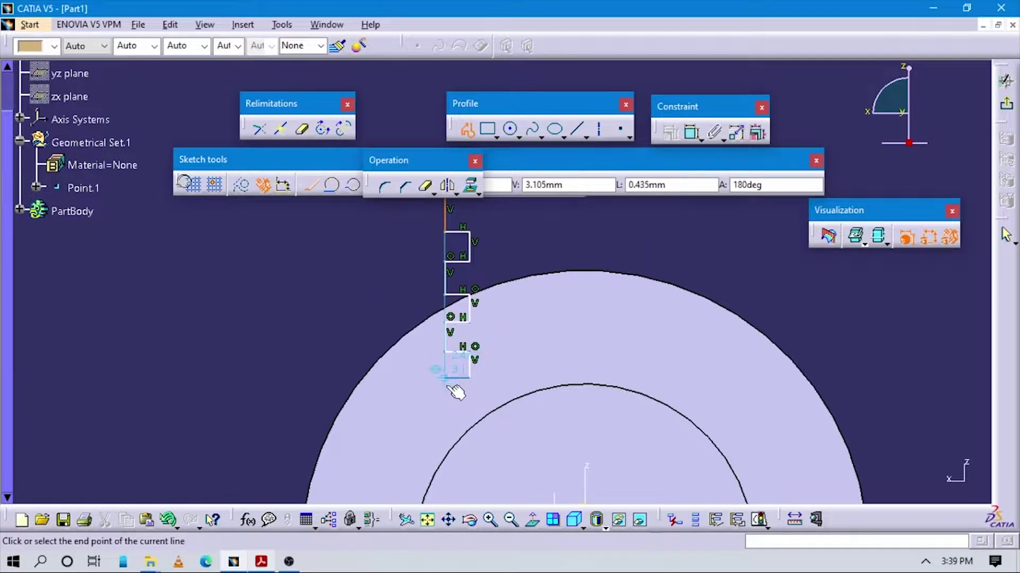
key("alt+Tab")
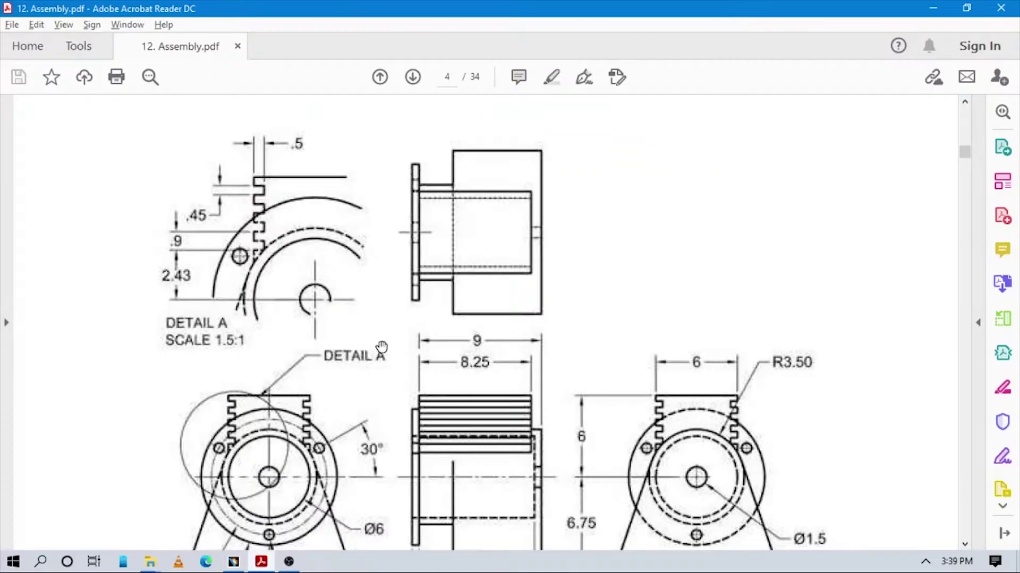
scroll(256, 227, "down", 2)
key("alt+Tab")
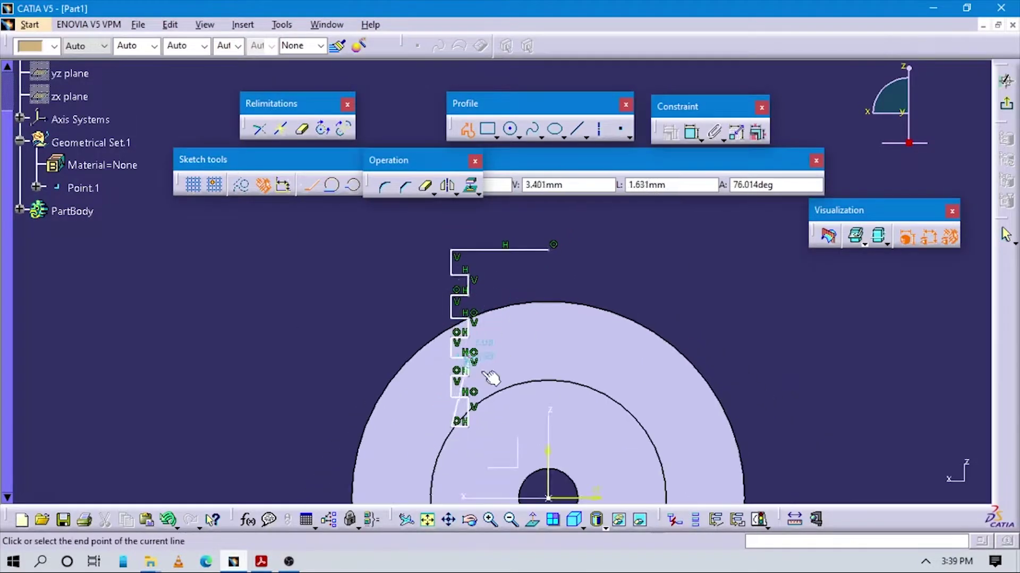
double_click(461, 484)
scroll(580, 287, "up", 2)
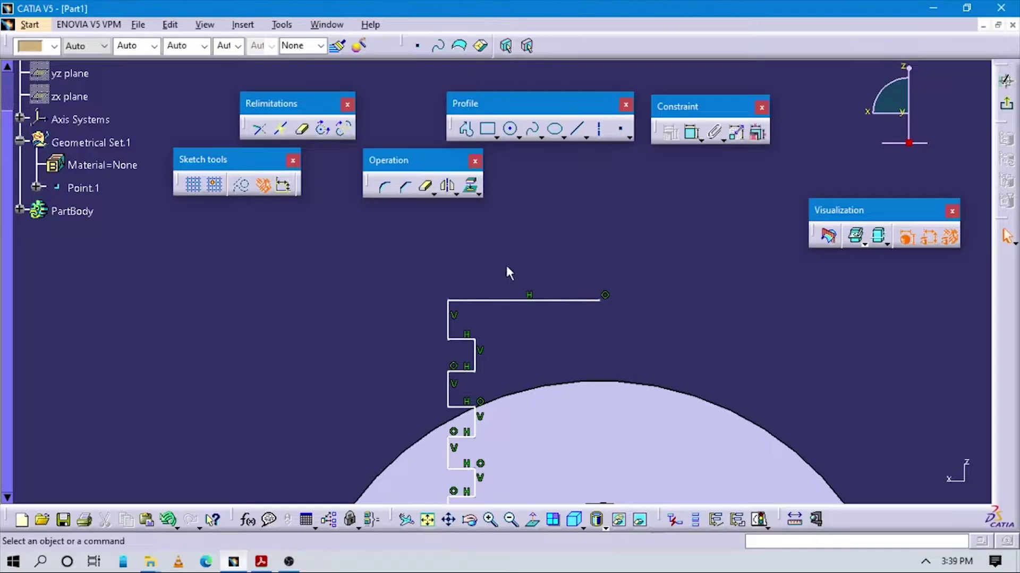
Step: Dimension the top fin step 0.5 wide and the first notch 0.45 high
double_click(472, 278)
type("0.5")
key("Return")
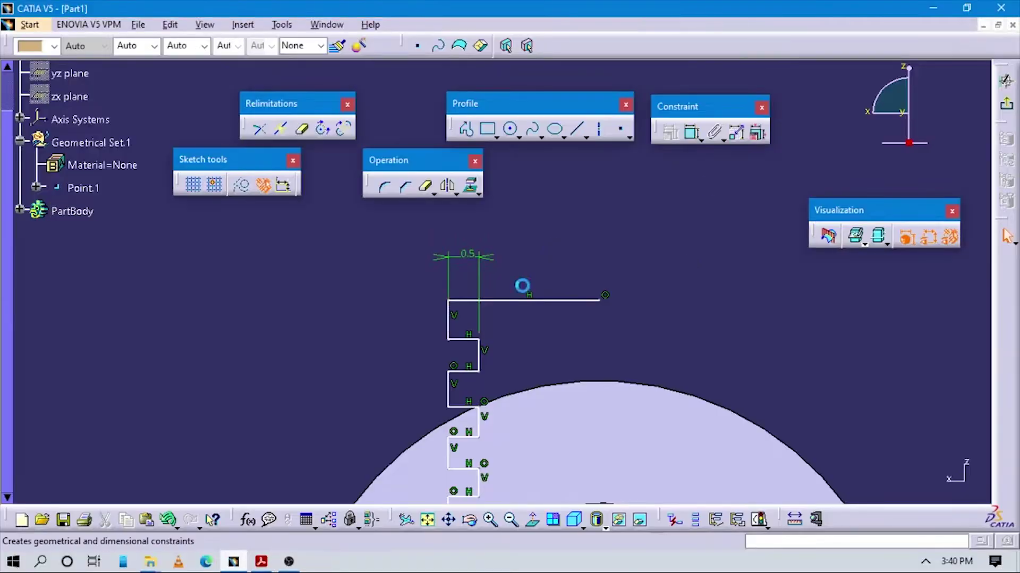
key("alt+Tab")
key("alt+Tab")
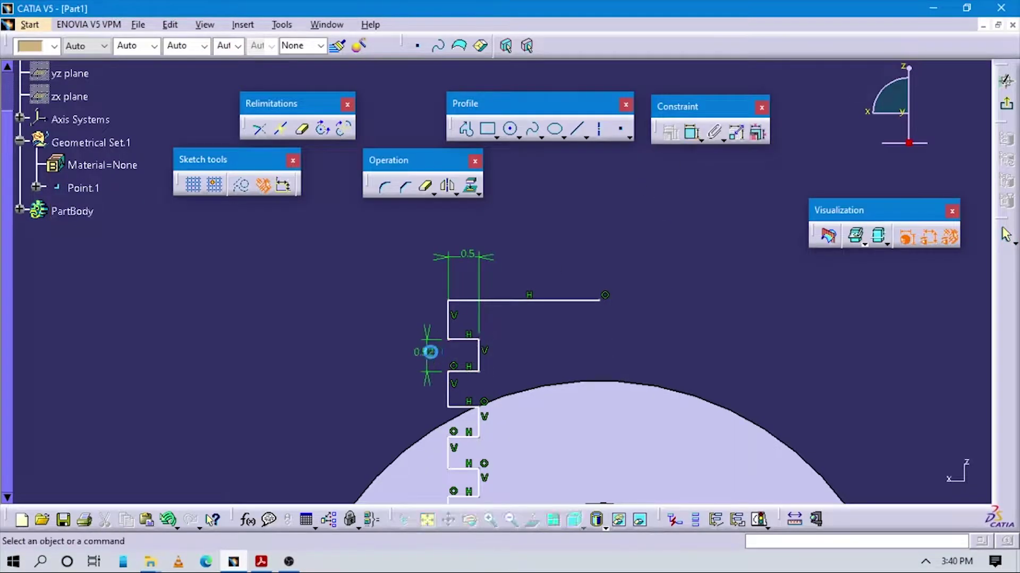
double_click(434, 352)
key("Return")
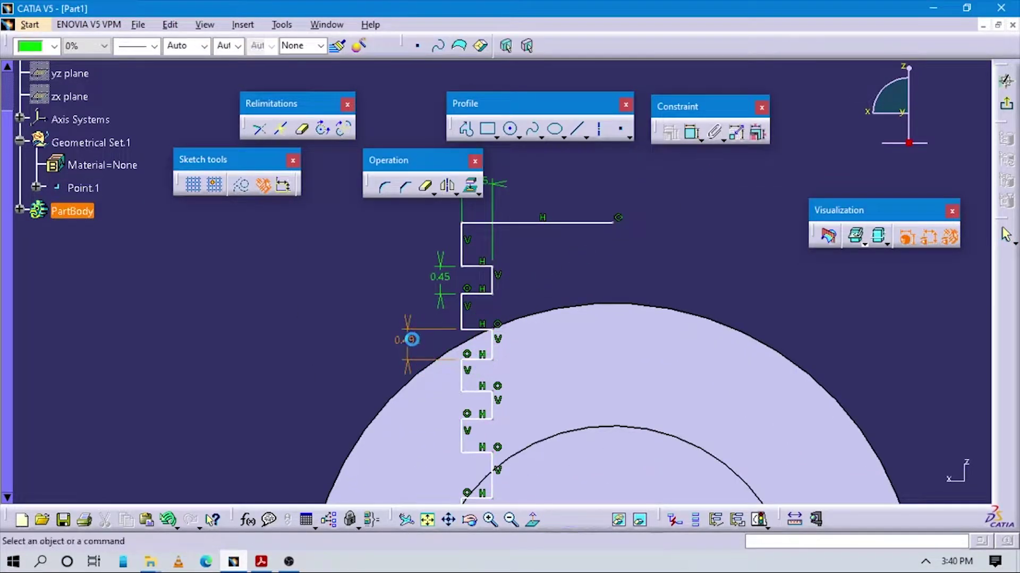
Step: Apply 0.45 to the remaining step dimensions on the profile's left side
double_click(359, 321)
type("0.45")
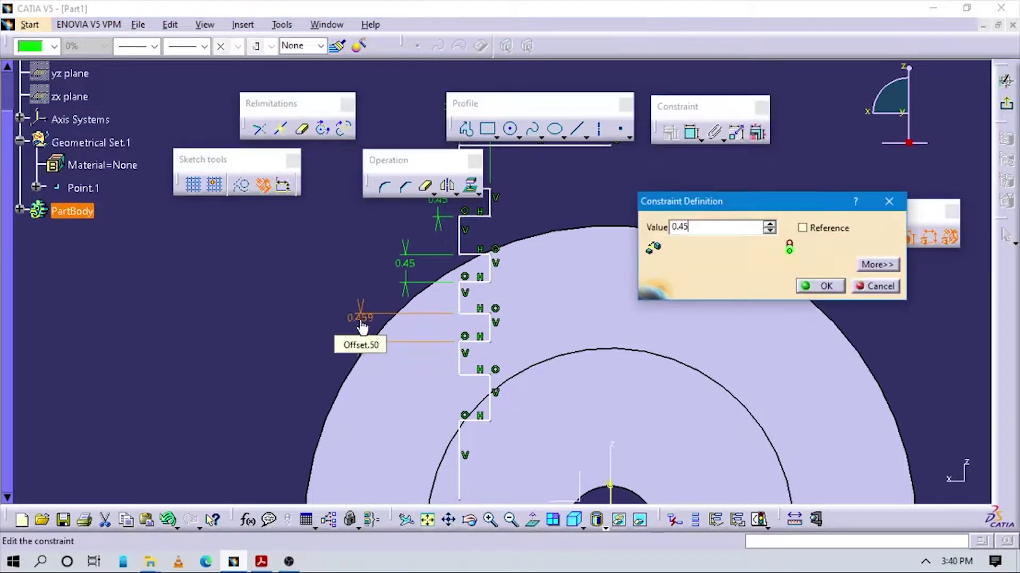
key("Return")
left_click(285, 296)
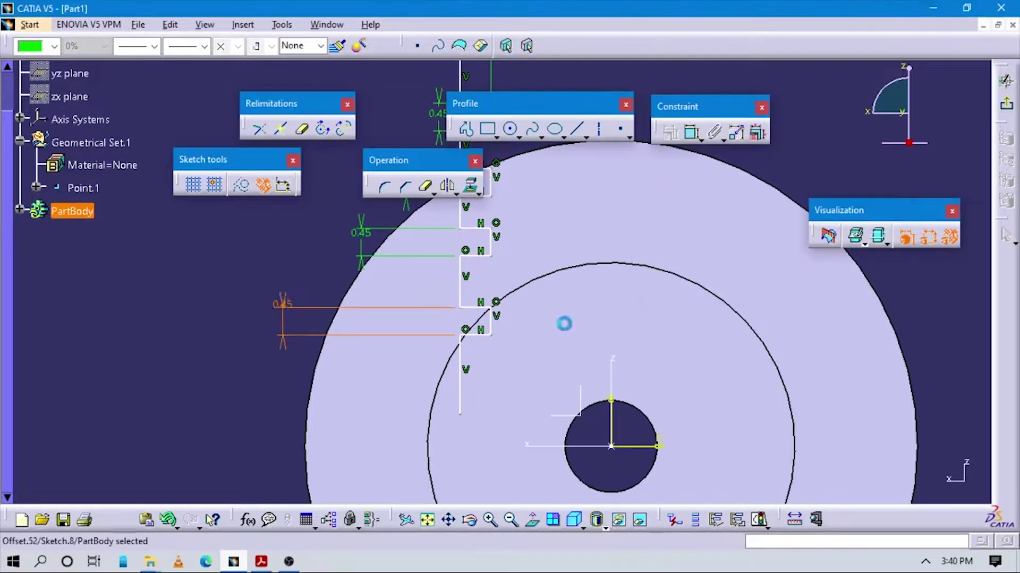
key("alt+Tab")
key("alt+Tab")
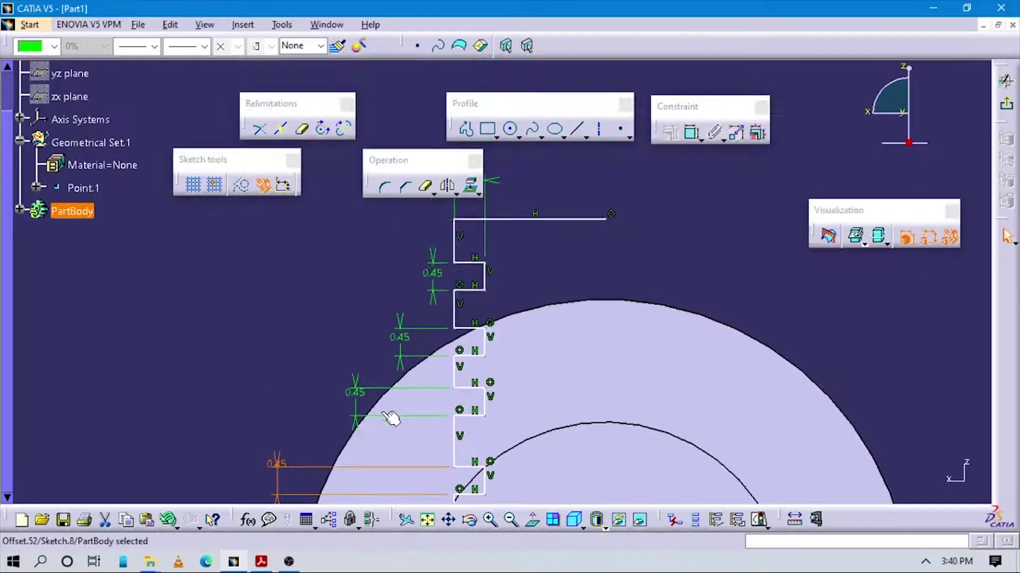
key("alt+Tab")
key("alt+Tab")
left_click(341, 340)
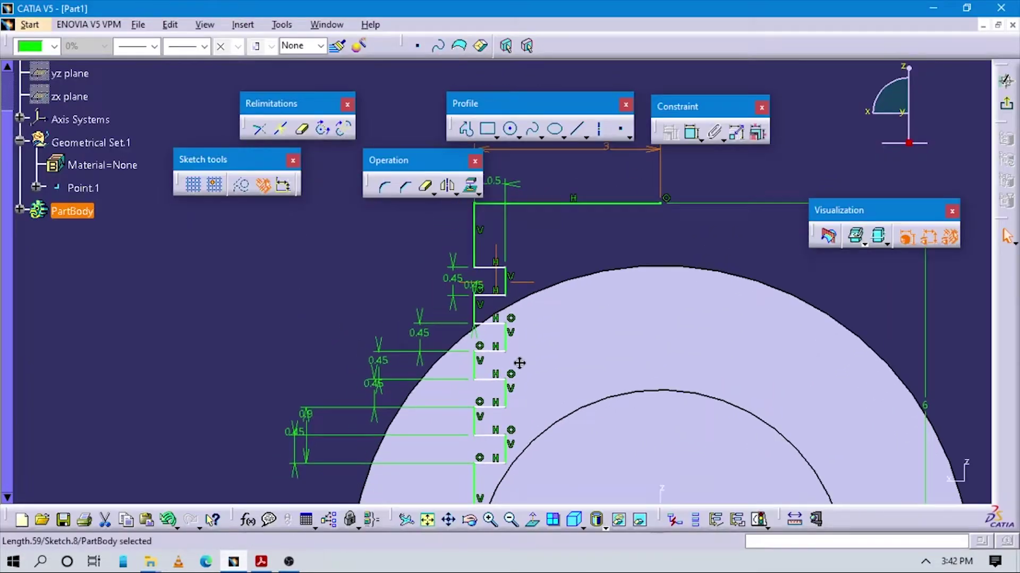
middle_click_drag(618, 457, 618, 409)
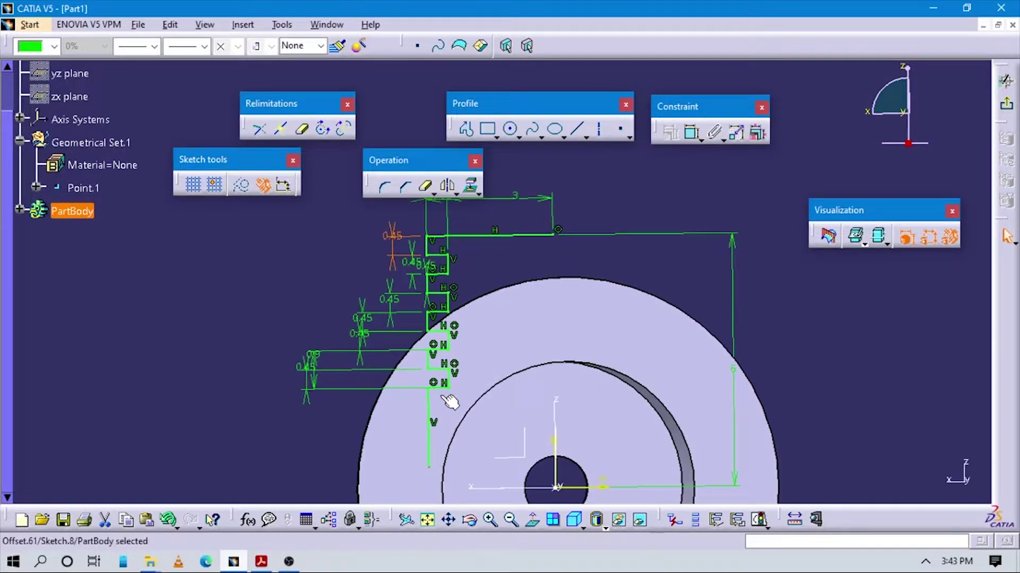
Step: Project the Pad.2 face edge into the fin sketch and undo stray quick trims
middle_click_drag(449, 402, 521, 330)
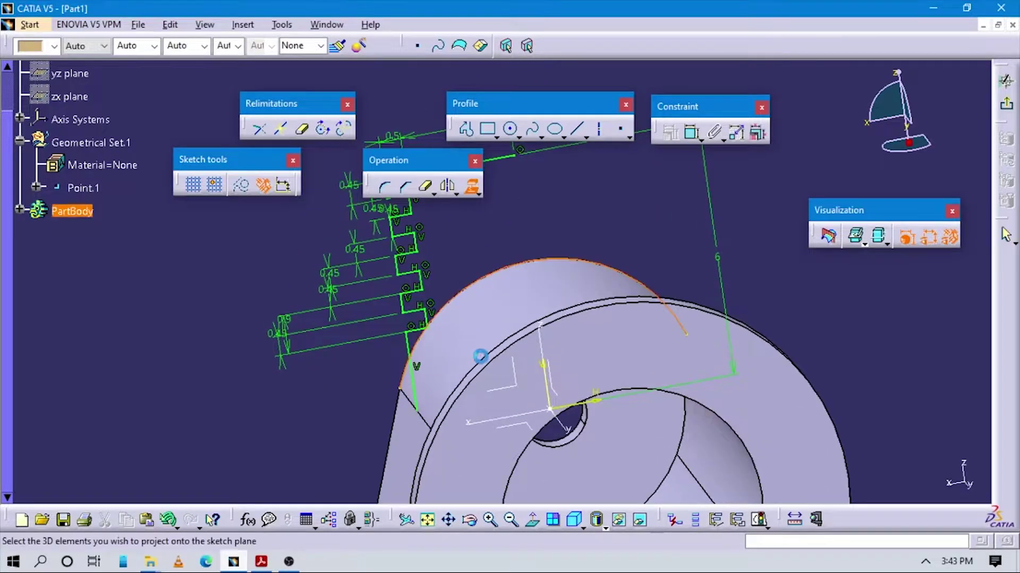
middle_click_drag(481, 356, 381, 273)
left_click(531, 520)
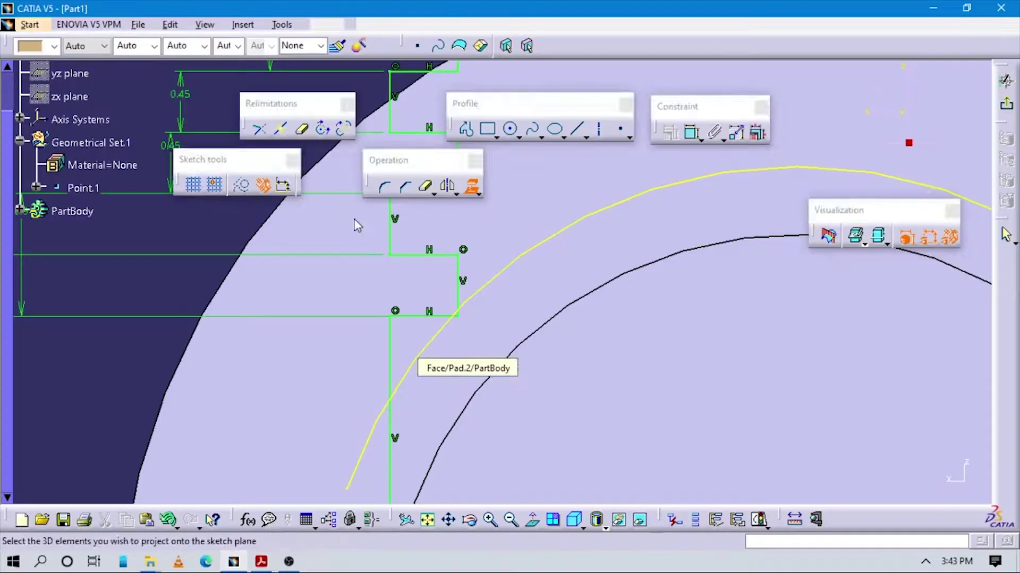
mouse_move(474, 351)
middle_mouse_down("ctrl")
mouse_move(402, 404)
mouse_move(375, 375)
mouse_move(337, 382)
mouse_move(423, 332)
mouse_move(445, 376)
middle_mouse_up("ctrl")
left_click(303, 130)
left_click(190, 521)
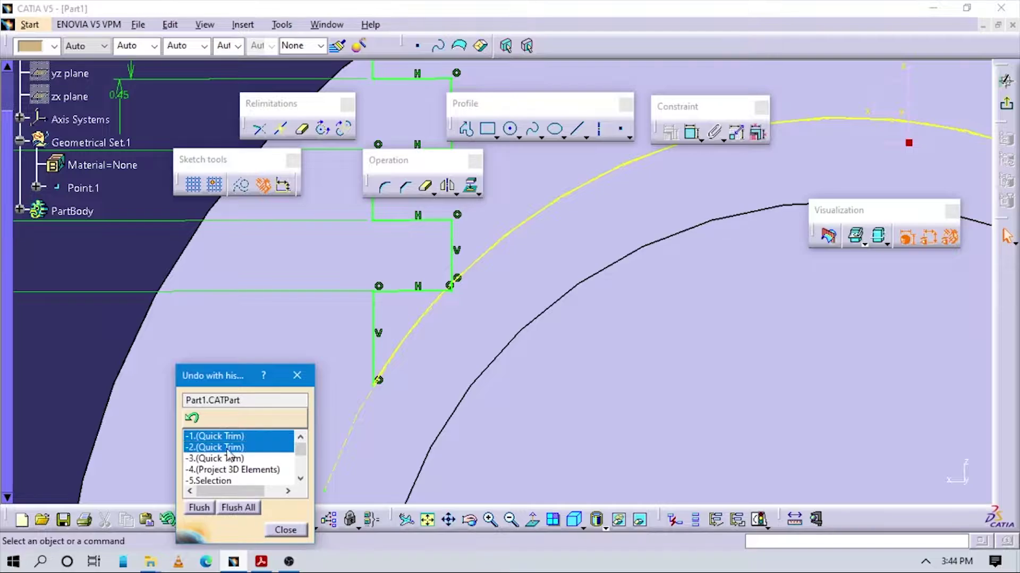
double_click(228, 451)
Step: Re-project the outer circular edge and trim the profile's lower end at that arc
left_click(568, 226)
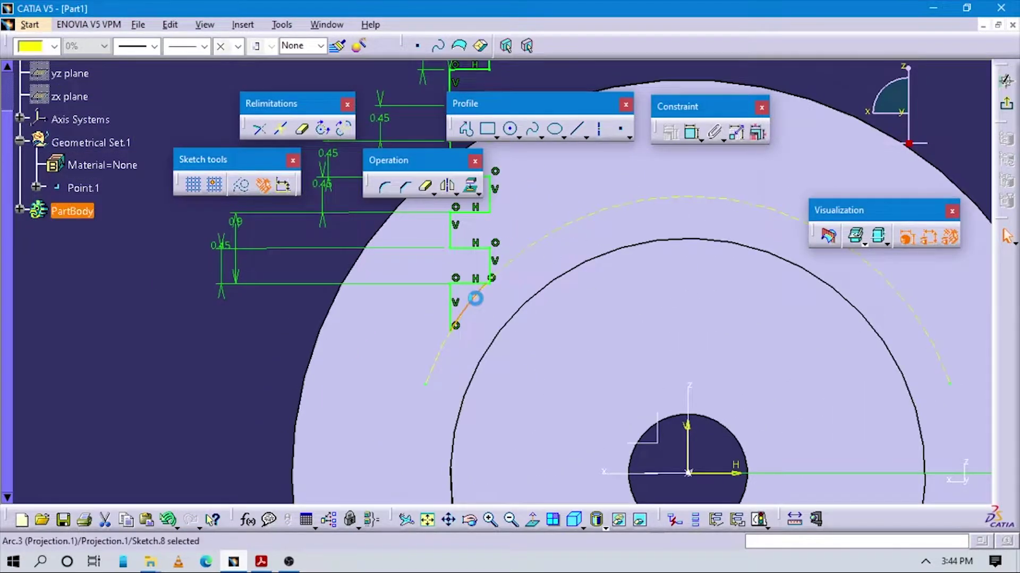
middle_click_drag(476, 298, 587, 345)
left_click(473, 189)
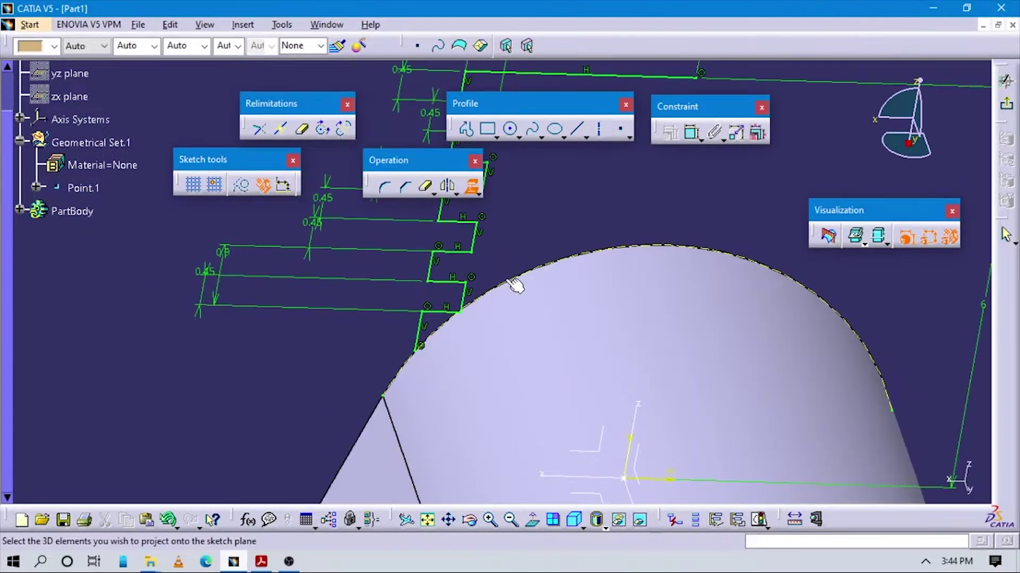
key("Return")
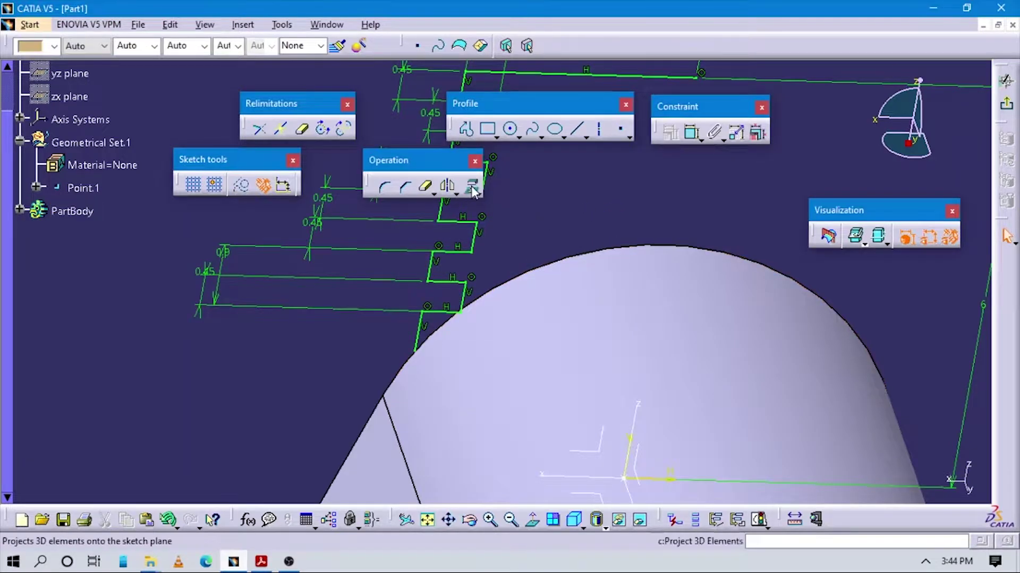
left_click(532, 519)
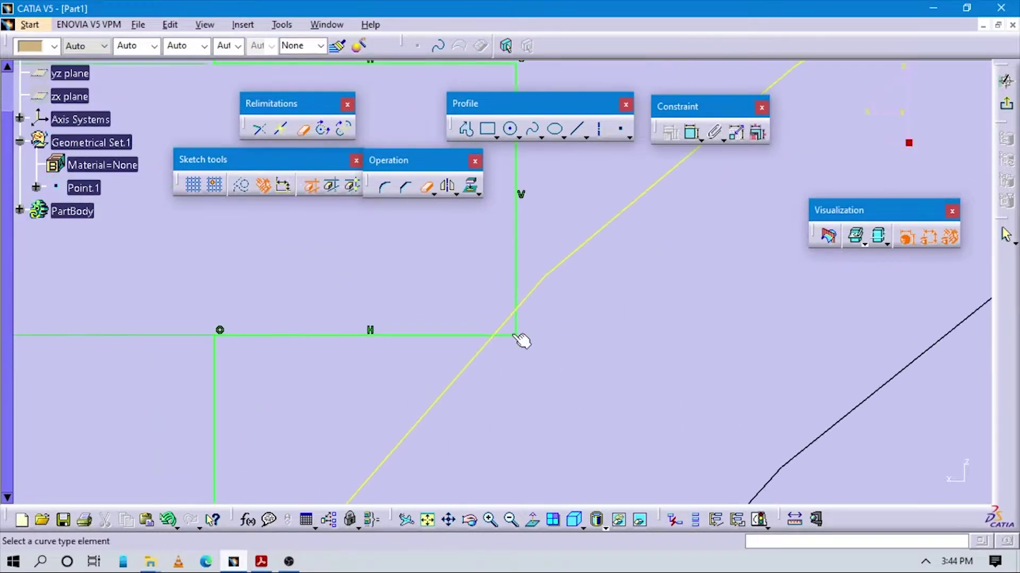
middle_click_drag(521, 339, 565, 295)
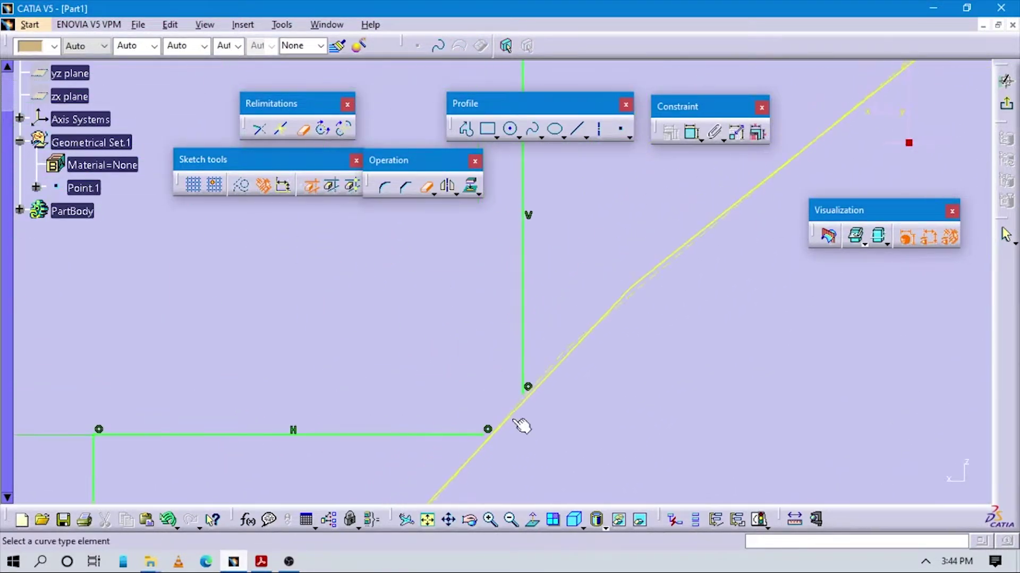
left_click(259, 129)
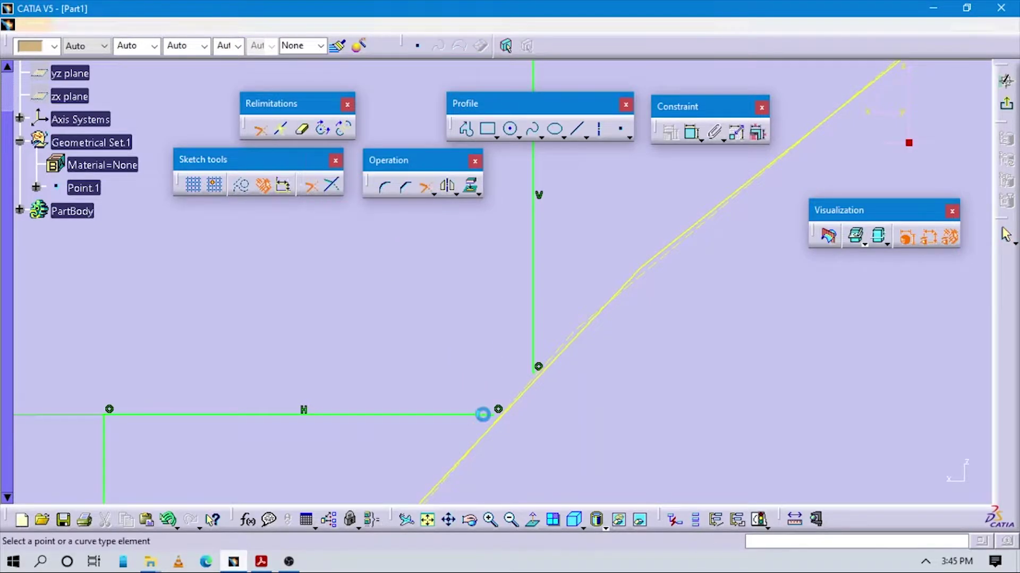
left_click(483, 414)
mouse_move(553, 409)
middle_mouse_down()
mouse_move(509, 363)
mouse_move(519, 412)
middle_mouse_up()
left_click_drag(402, 252, 546, 419)
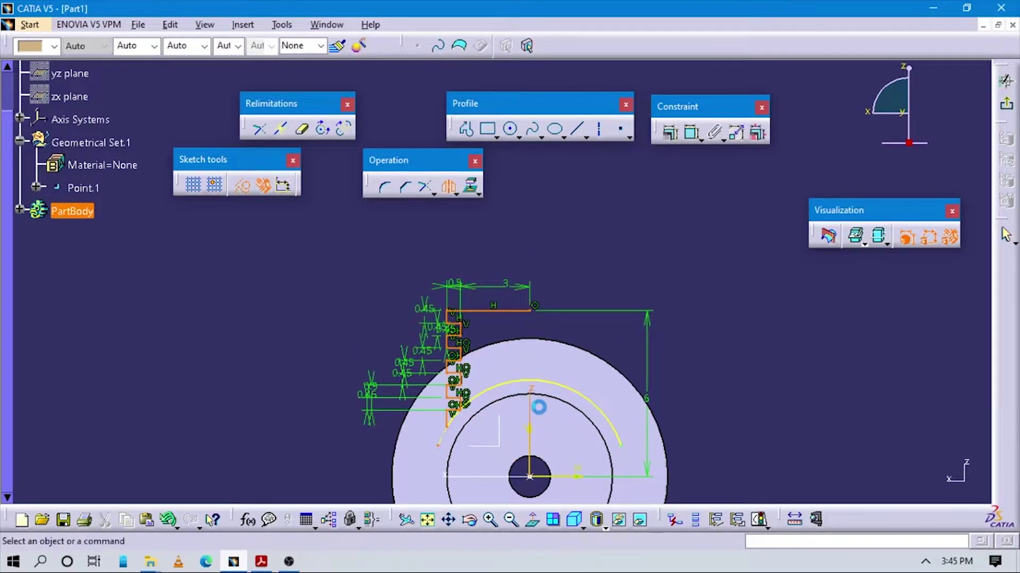
Step: Mirror the stepped fin profile about the sketch's vertical axis
mouse_move(539, 408)
middle_mouse_down()
mouse_move(574, 398)
mouse_move(403, 369)
middle_mouse_up()
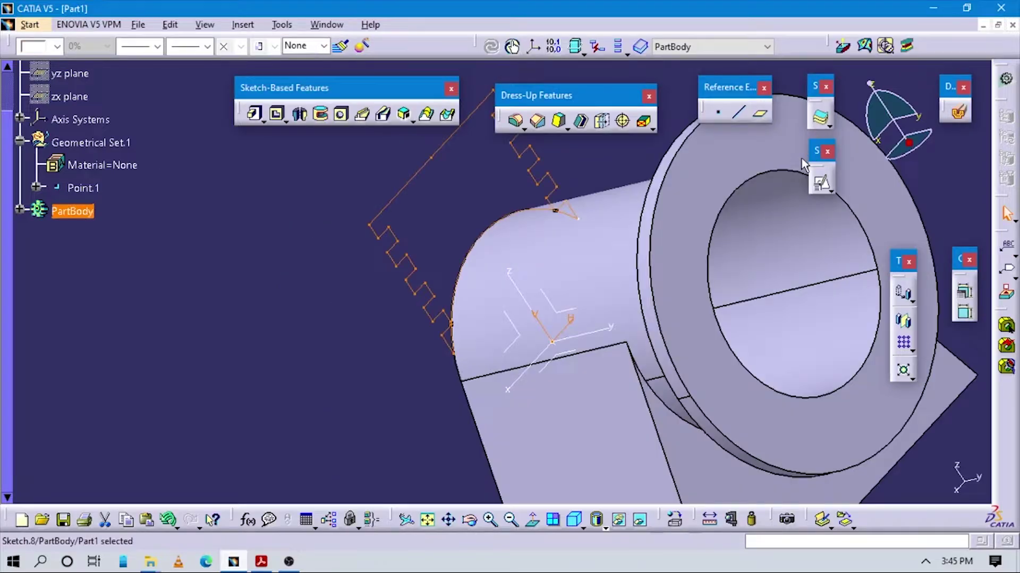
middle_click_drag(801, 157, 400, 287)
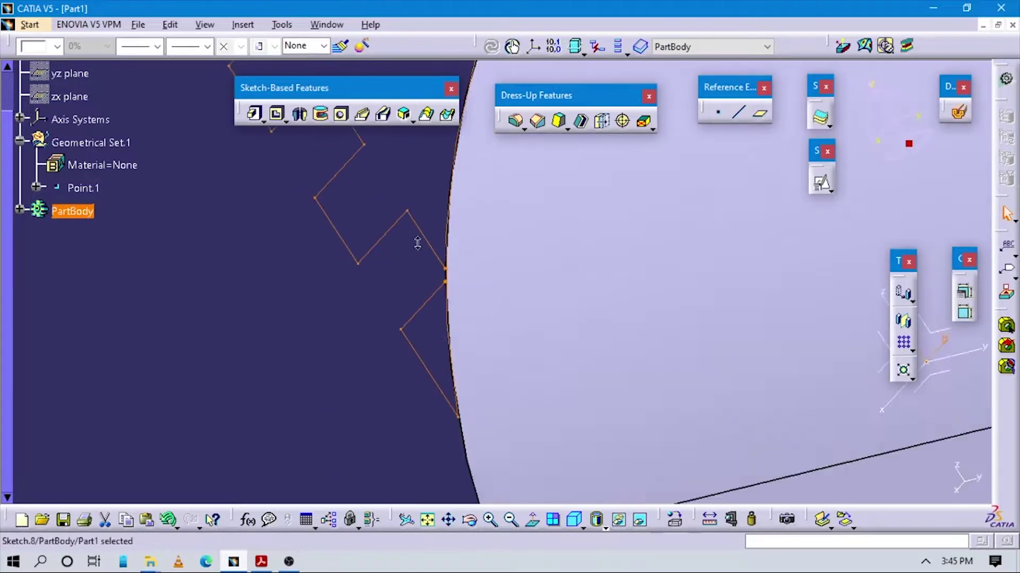
double_click(400, 287)
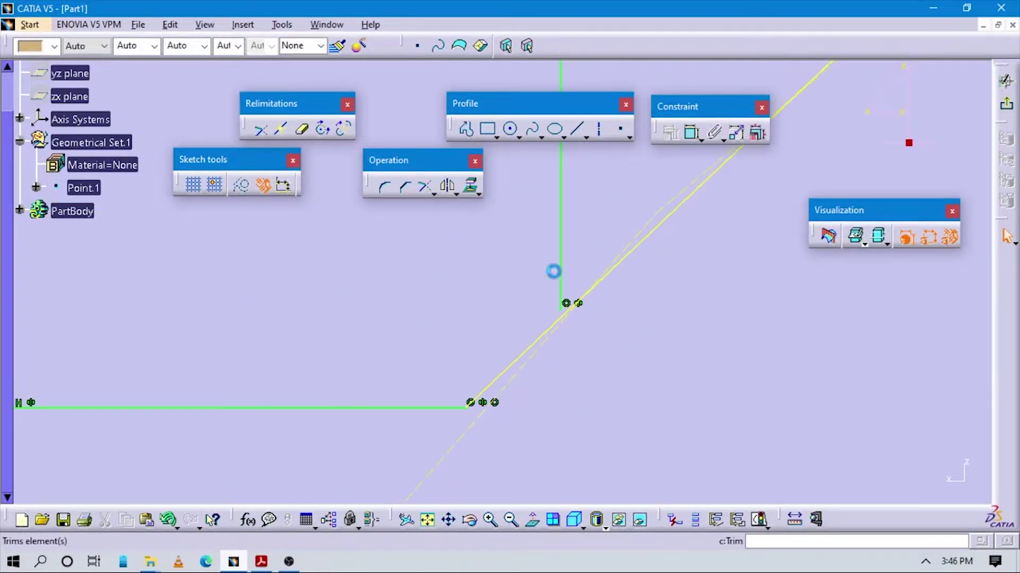
Step: Trim the profile ends and close the fin base with a 3.5 mm radius arc
left_click(554, 337)
middle_click_drag(492, 410, 424, 383)
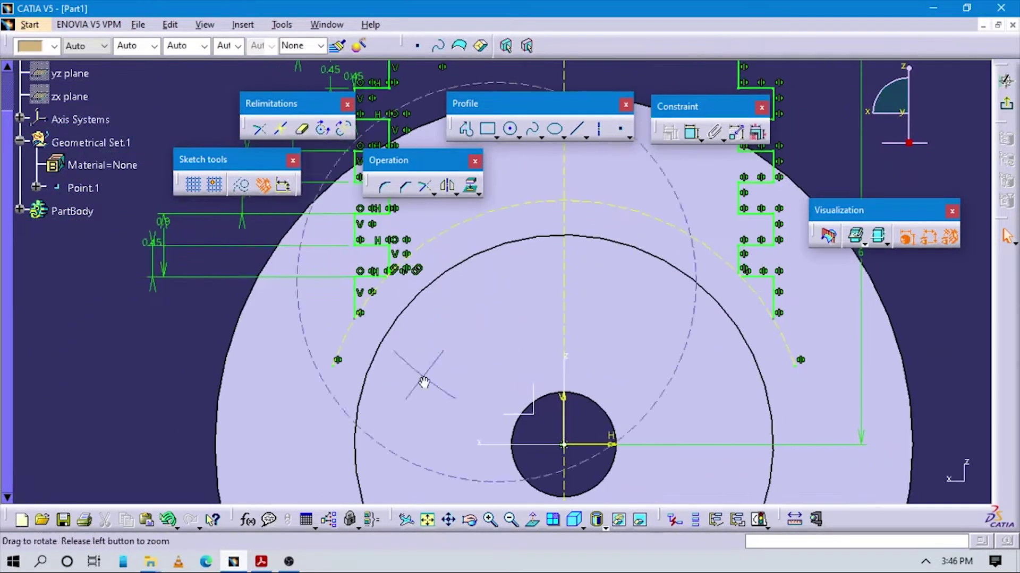
left_click(510, 129)
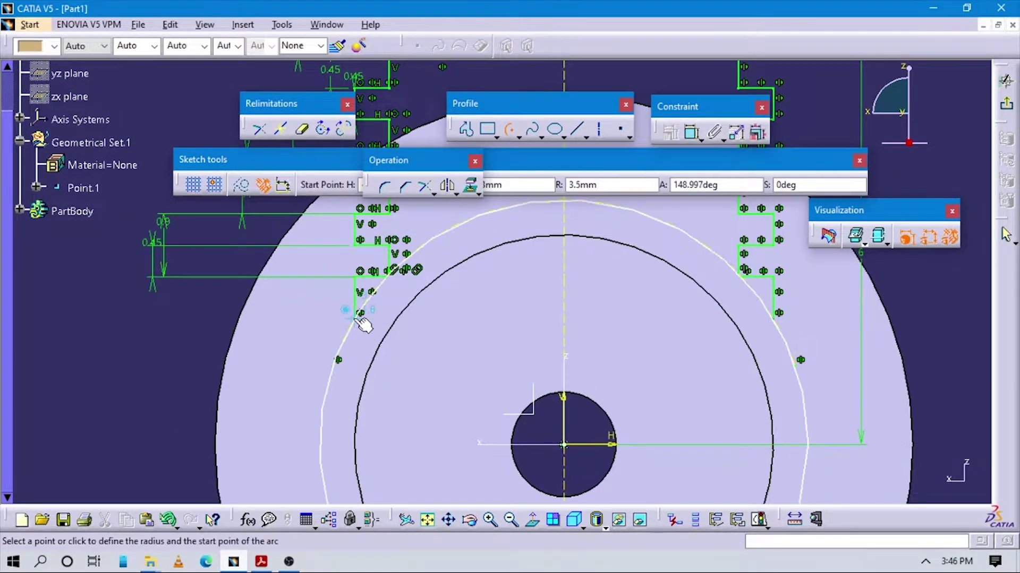
left_click(774, 318)
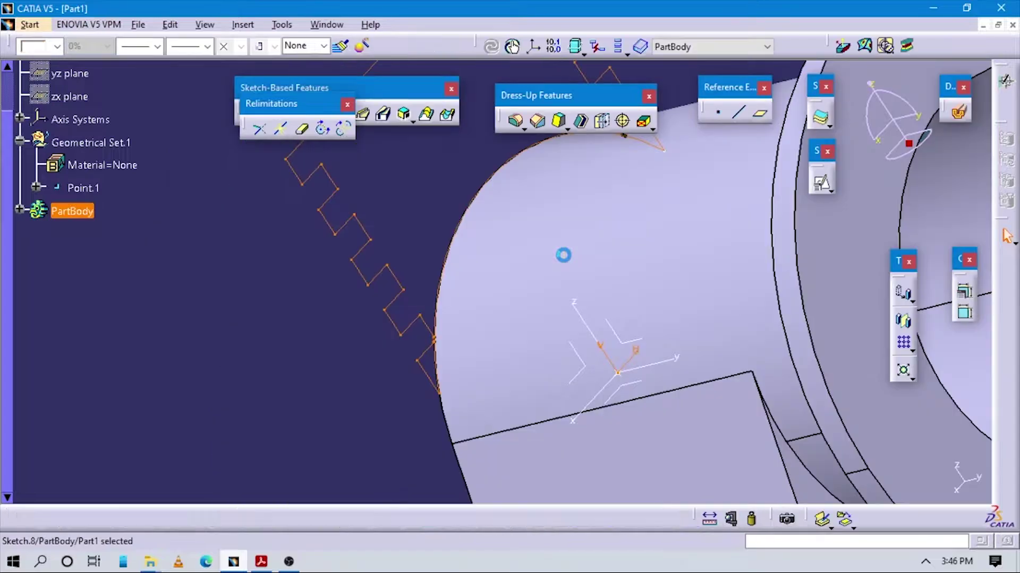
Step: Trim the base arc where it meets the stepped fin profile
middle_click_drag(563, 256, 446, 299)
double_click(446, 299)
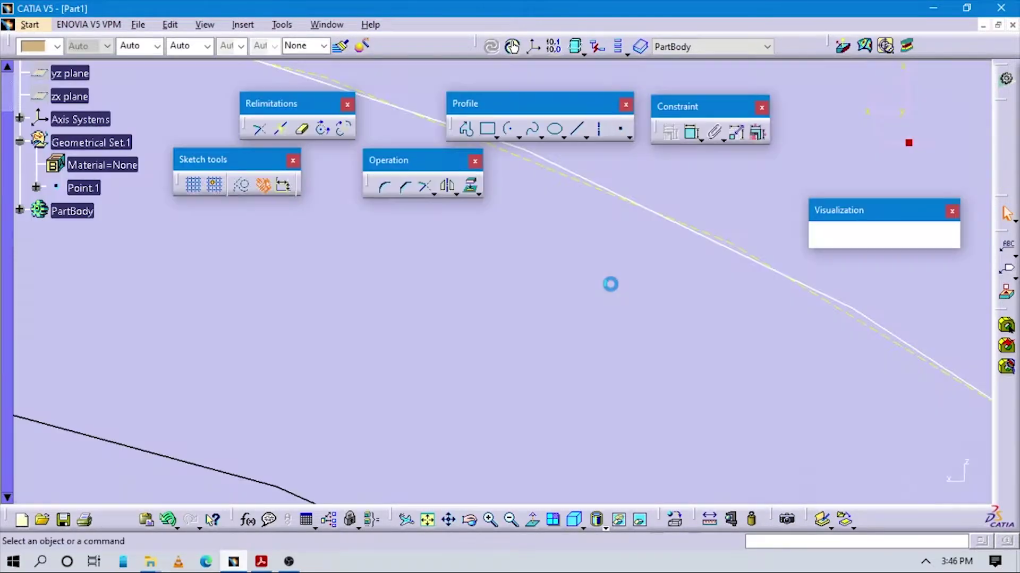
middle_click_drag(760, 336, 751, 448)
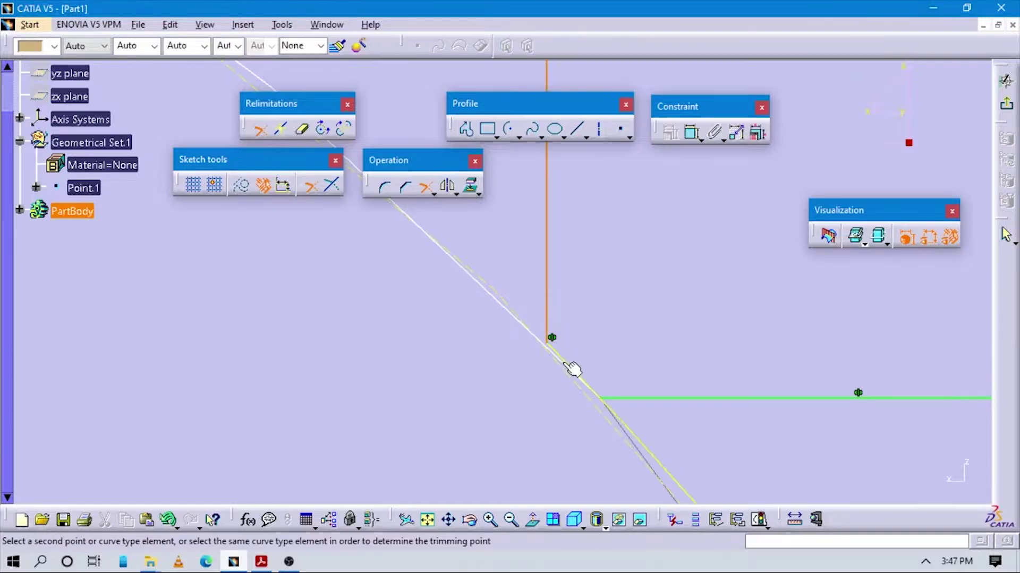
left_click(572, 369)
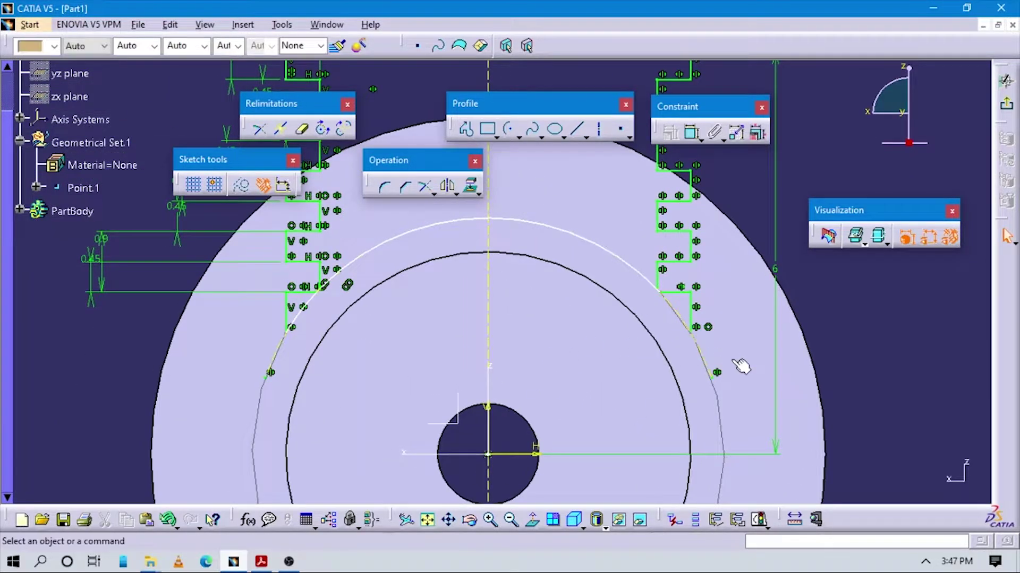
middle_click_drag(742, 366, 506, 299, "ctrl")
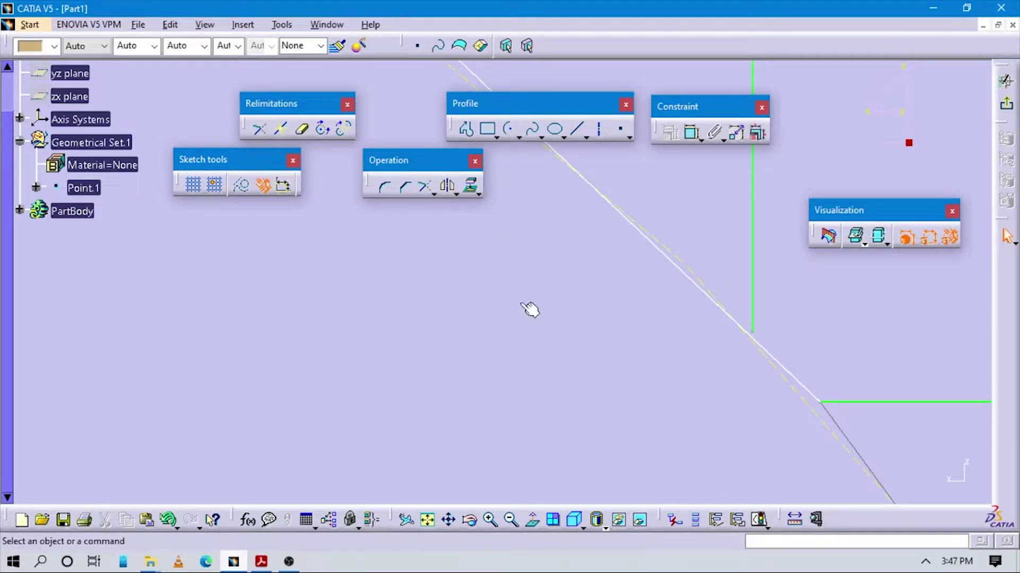
Step: Review the whole fin profile, select the offset curve, and exit the sketch
mouse_move(532, 270)
middle_mouse_down("ctrl")
mouse_move(646, 346)
mouse_move(535, 346)
mouse_move(485, 294)
mouse_move(510, 319)
middle_mouse_up("ctrl")
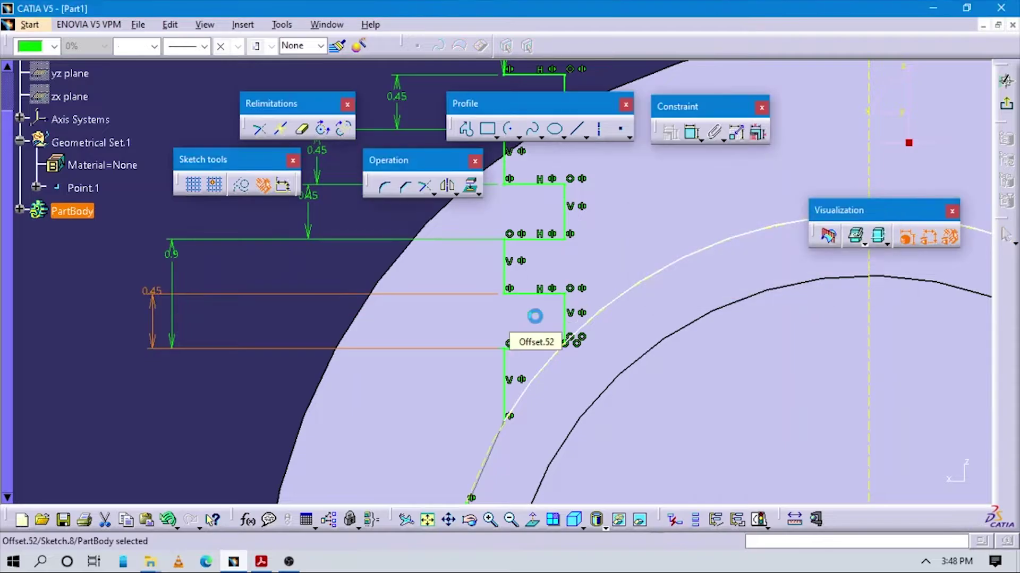
mouse_move(637, 398)
middle_mouse_down("ctrl")
mouse_move(853, 416)
mouse_move(262, 394)
middle_mouse_up("ctrl")
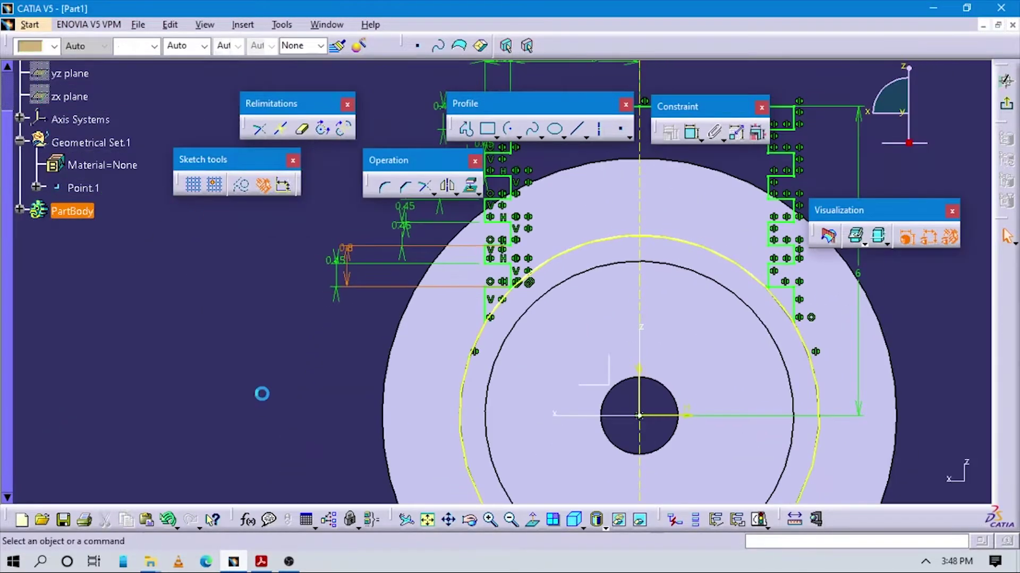
middle_click_drag(360, 391, 478, 277, "ctrl")
left_click(369, 262)
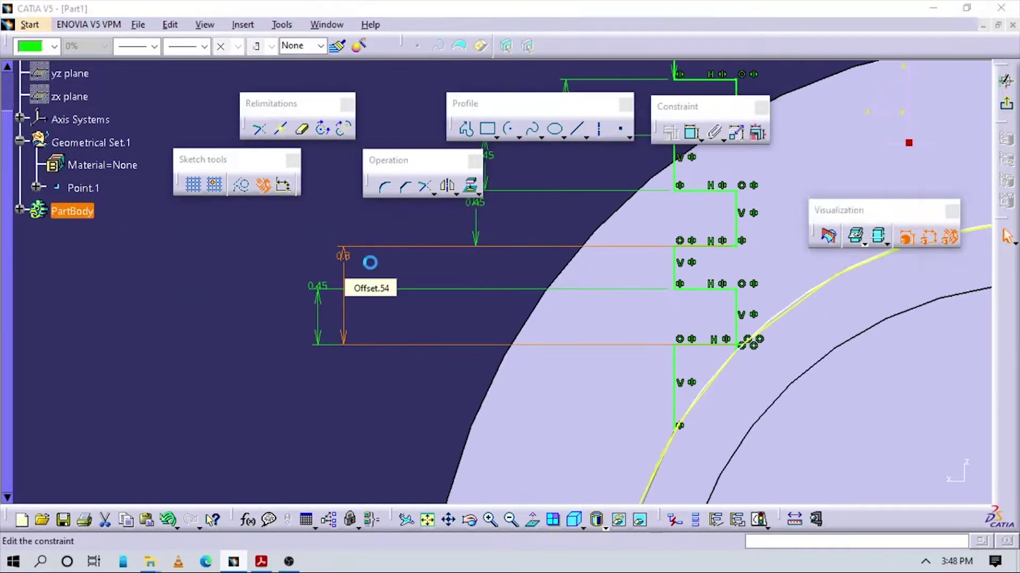
middle_click_drag(368, 261, 944, 177, "ctrl")
left_click(1006, 81)
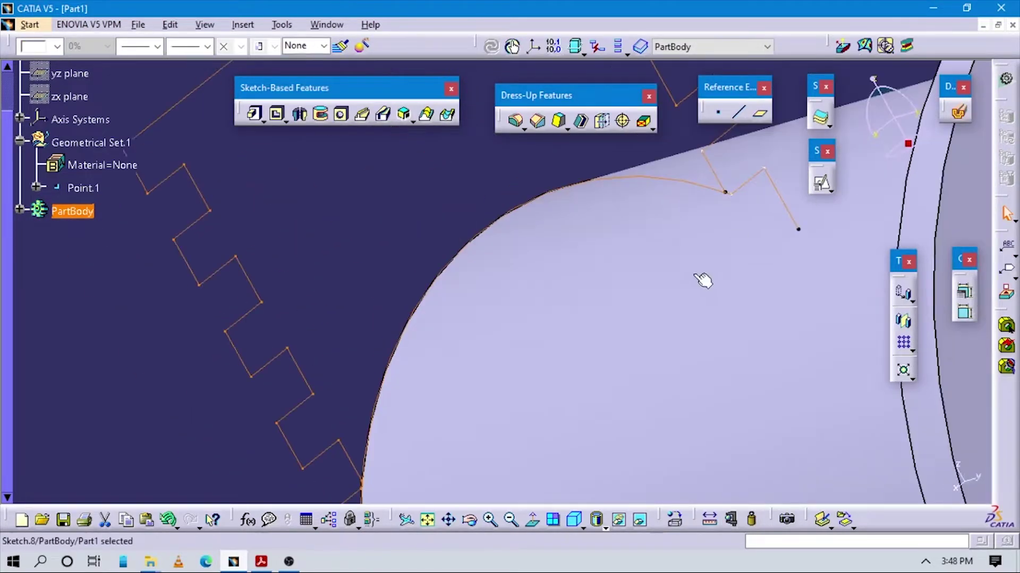
Step: Reopen the fin sketch for further editing and zoom out over it
mouse_move(703, 281)
middle_mouse_down("ctrl")
mouse_move(600, 149)
mouse_move(594, 212)
mouse_move(552, 320)
mouse_move(487, 338)
mouse_move(542, 325)
mouse_move(491, 296)
mouse_move(424, 281)
mouse_move(324, 301)
middle_mouse_up("ctrl")
double_click(552, 319)
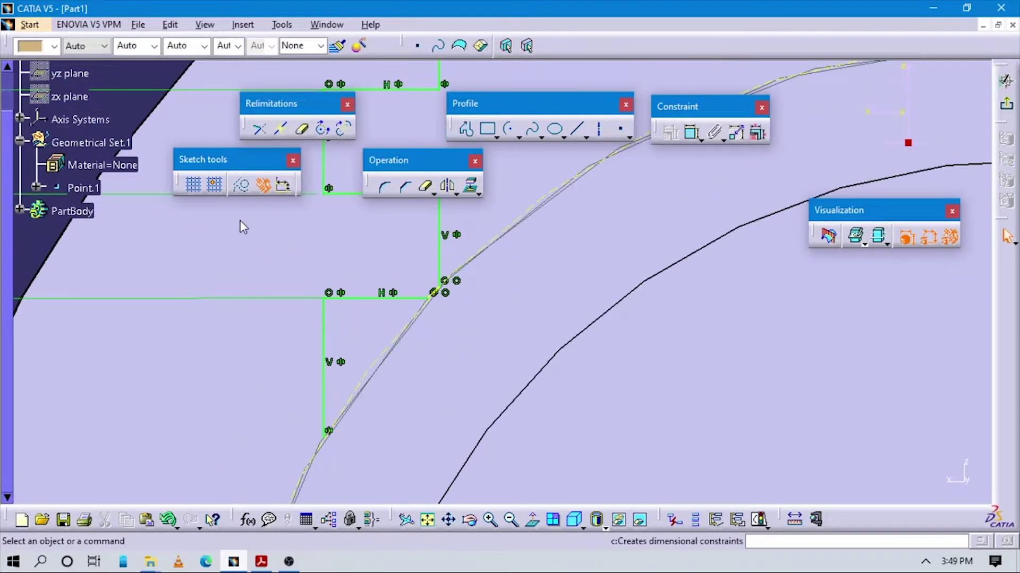
left_click(508, 128)
middle_click_drag(598, 275, 599, 399, "ctrl")
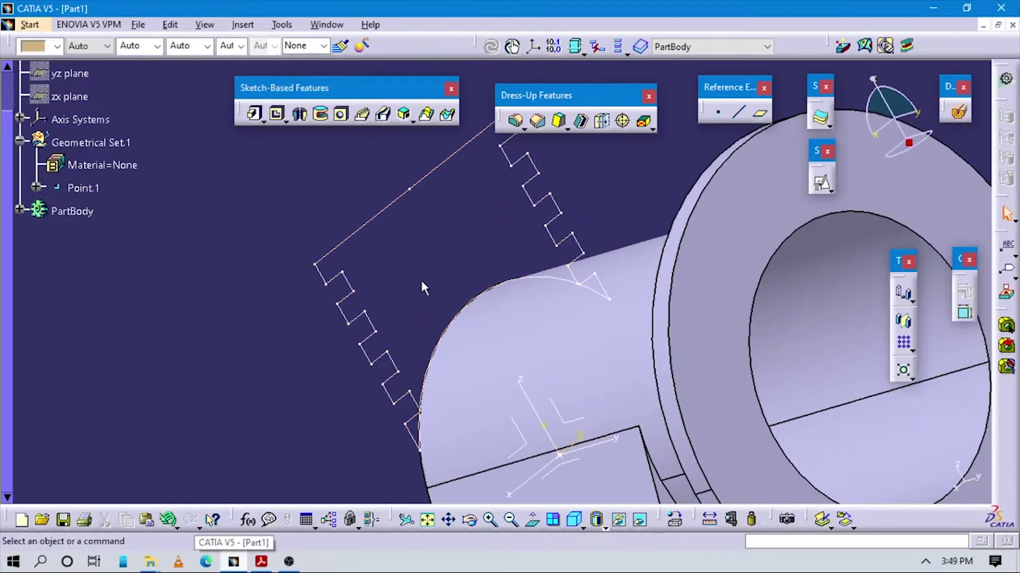
Step: Attempt a pad of the fin sketch, dismiss the definition errors, and cancel it
left_click(255, 113)
left_click(385, 206)
left_click(615, 323)
mouse_move(615, 324)
middle_mouse_down()
mouse_move(529, 291)
mouse_move(672, 269)
middle_mouse_up()
left_click(571, 211)
left_click(615, 324)
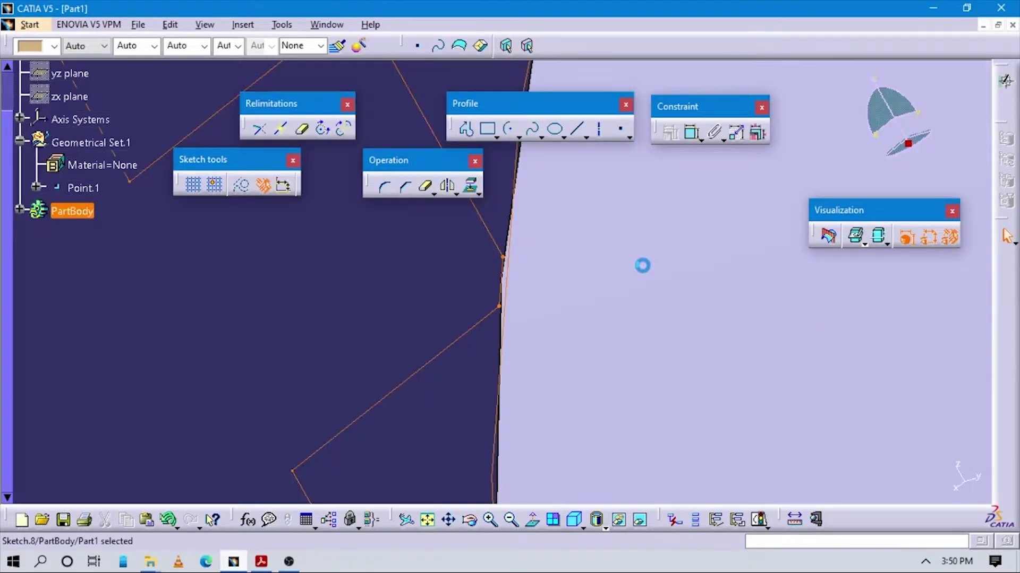
mouse_move(642, 264)
middle_mouse_down()
mouse_move(568, 289)
mouse_move(541, 279)
mouse_move(506, 298)
middle_mouse_up()
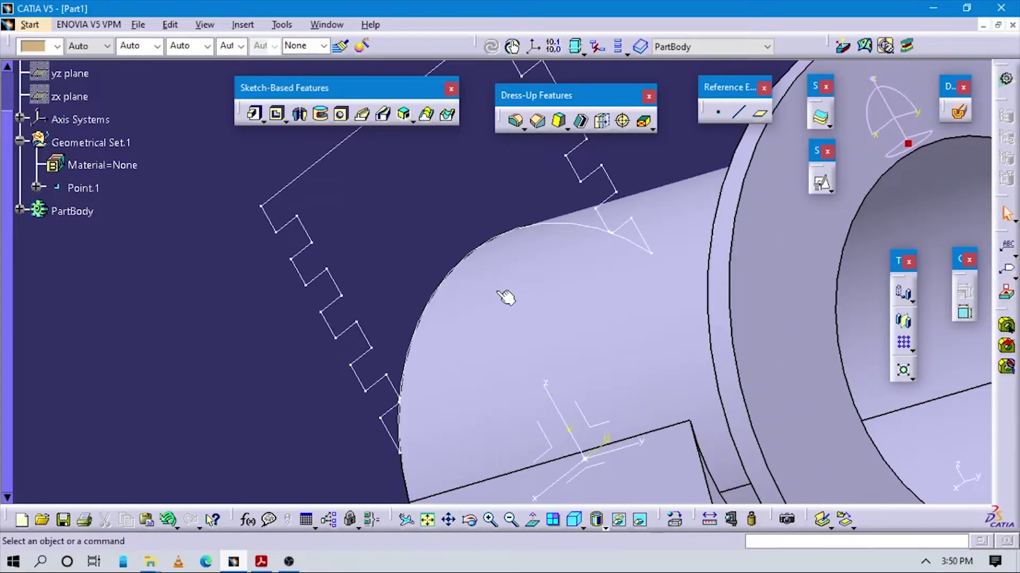
Step: Try a thick pad of the fin sketch, abandon it, and return to isometric view
left_click(326, 153)
left_click(582, 312)
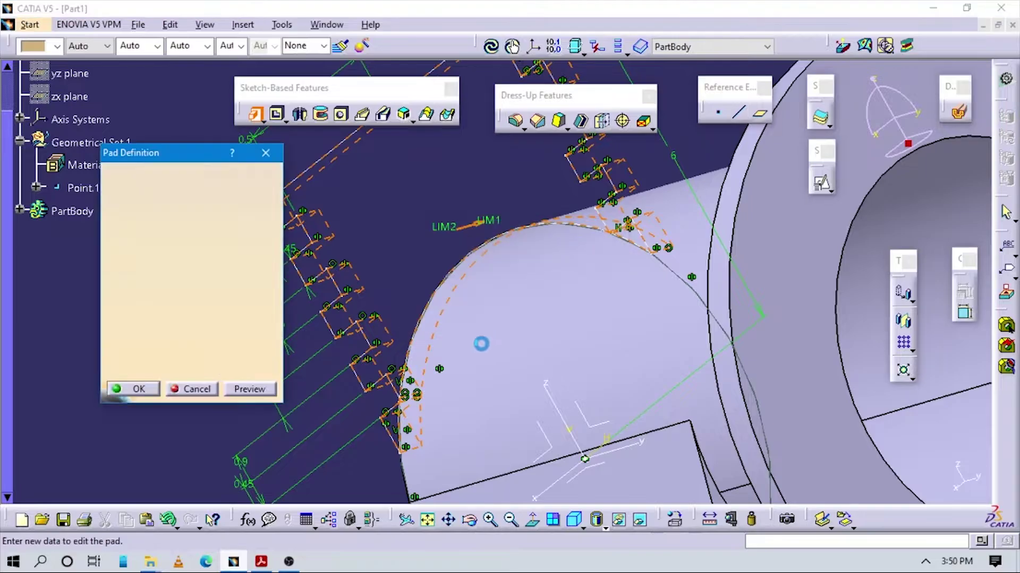
mouse_move(449, 297)
middle_mouse_down()
mouse_move(626, 255)
mouse_move(723, 285)
middle_mouse_up()
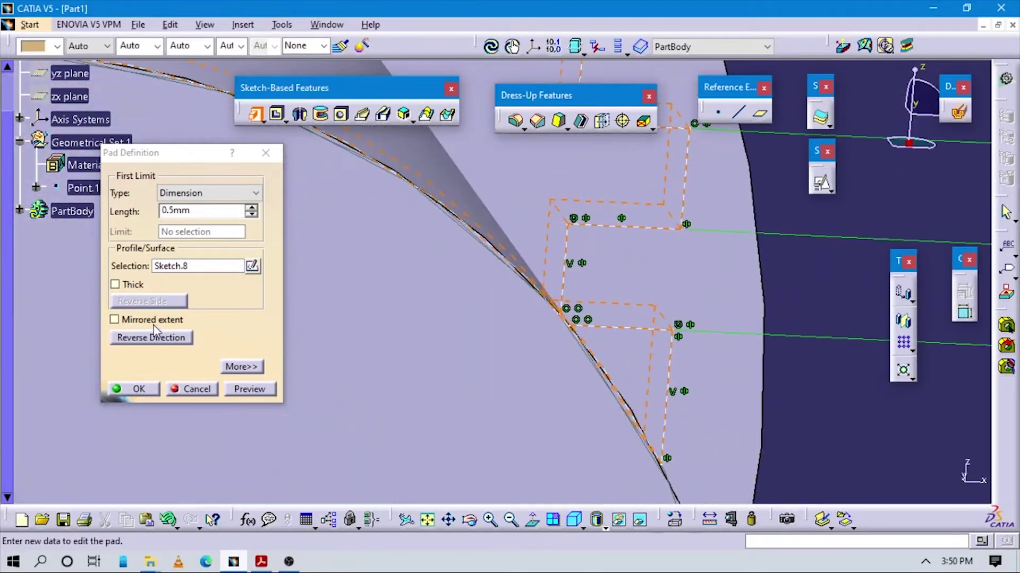
left_click(115, 284)
left_click(570, 312)
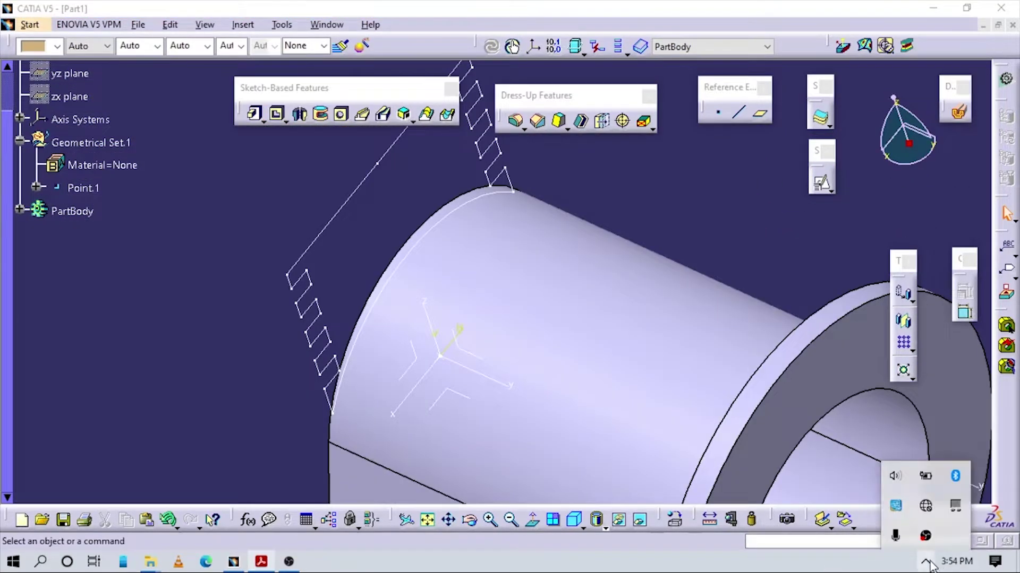
mouse_move(484, 390)
middle_mouse_down()
mouse_move(430, 380)
mouse_move(530, 359)
mouse_move(660, 405)
mouse_move(470, 381)
middle_mouse_up()
left_click(574, 519)
Step: Start a new pad on the fin sketch with a 9 mm first limit
left_click(254, 113)
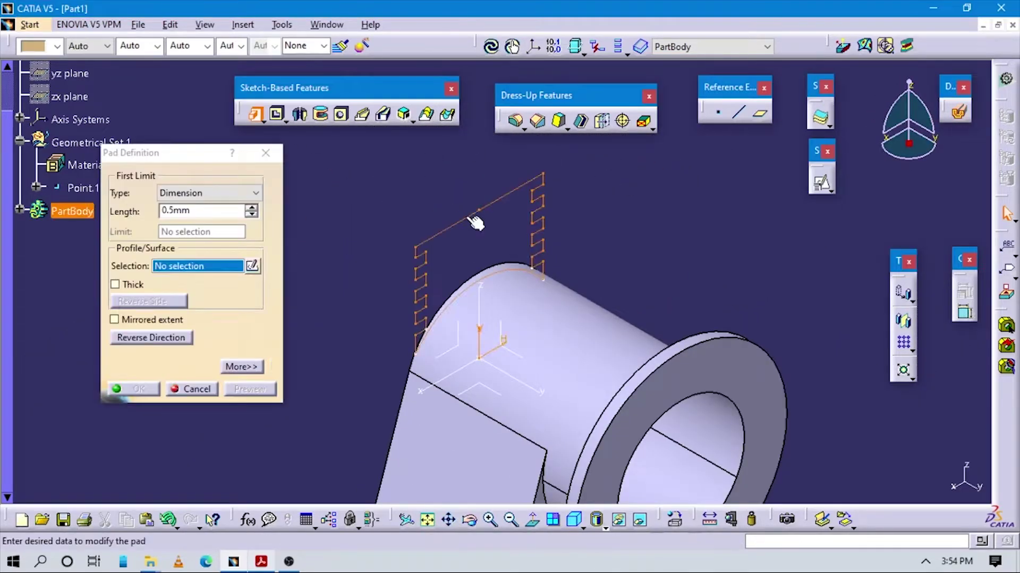
left_click(474, 219)
left_click(261, 562)
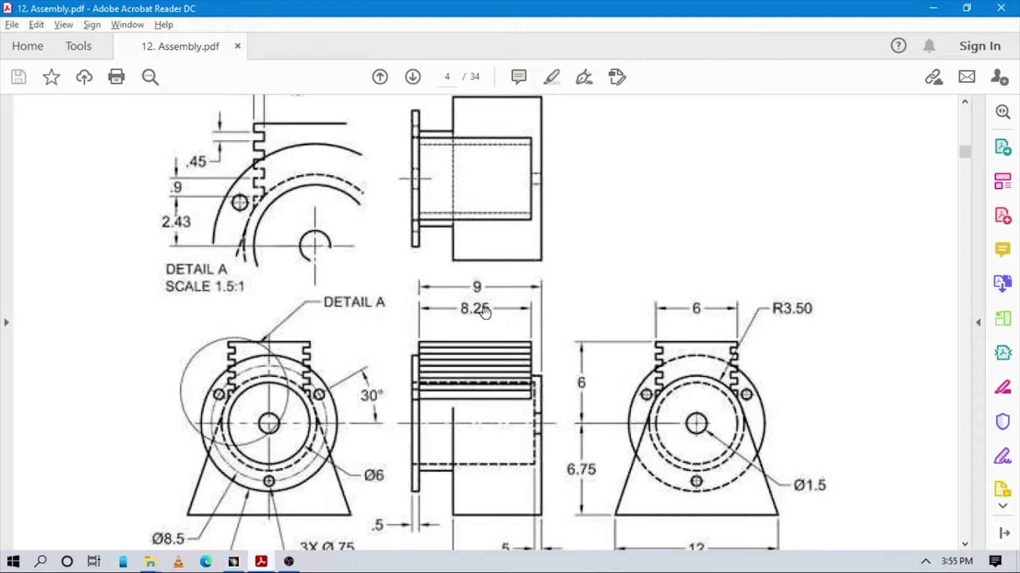
key("alt+Tab")
left_click(250, 390)
key("alt+Tab")
key("alt+Tab")
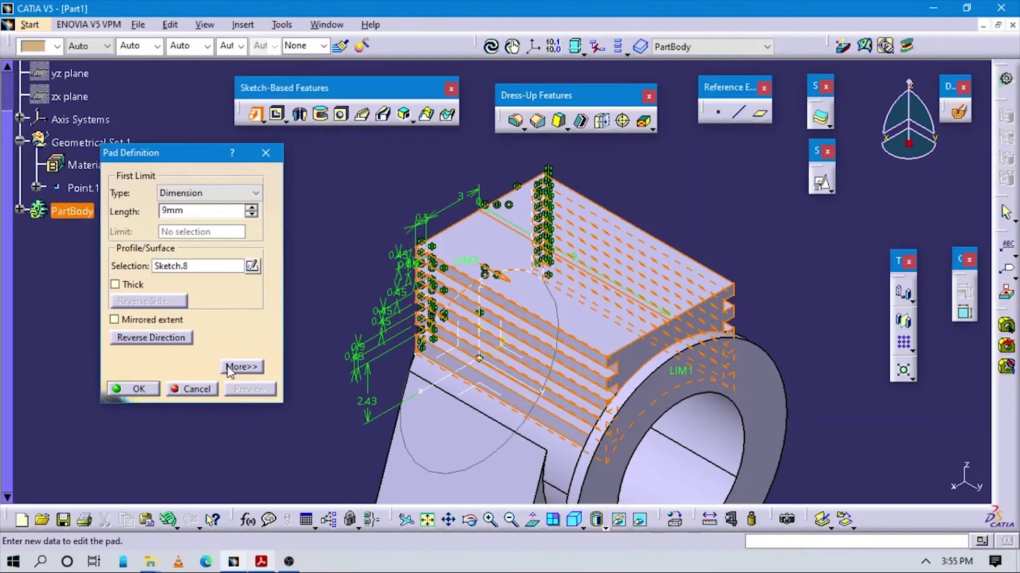
Step: Set the second limit to 9-8.25 (0.75 mm) and create the fin pad
left_click(242, 366)
type("9-8.25")
key("Return")
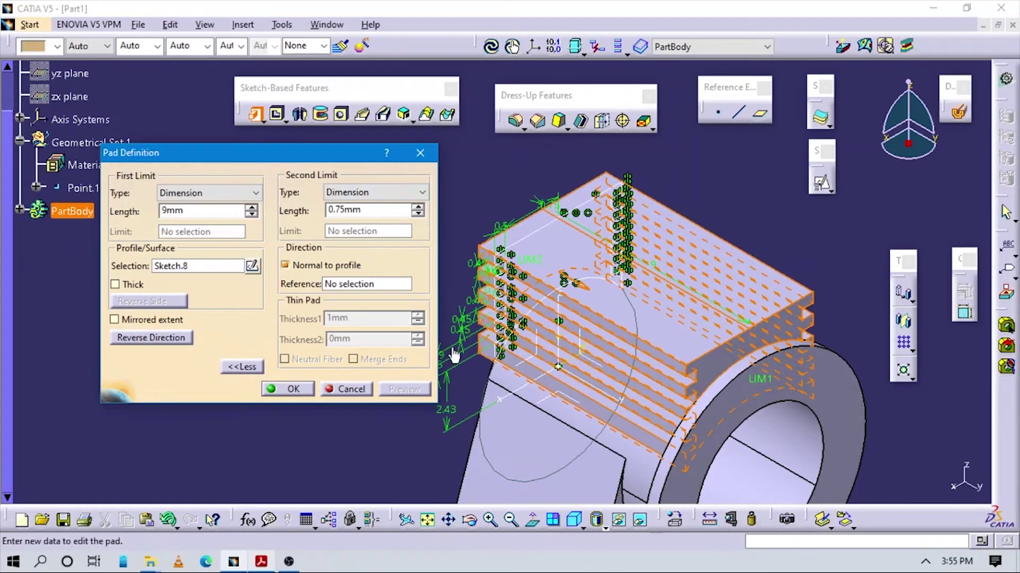
left_click(287, 389)
mouse_move(416, 314)
middle_mouse_down()
mouse_move(443, 280)
mouse_move(202, 390)
middle_mouse_up()
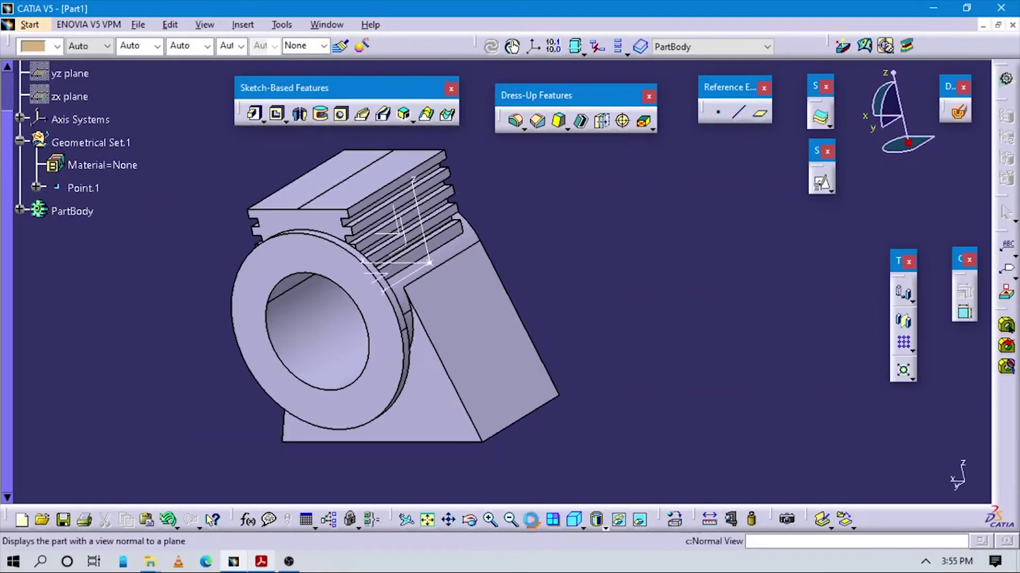
left_click(574, 520)
Step: Check the reference drawing and start a hole on the flange face
left_click(253, 564)
scroll(331, 507, "down", 2)
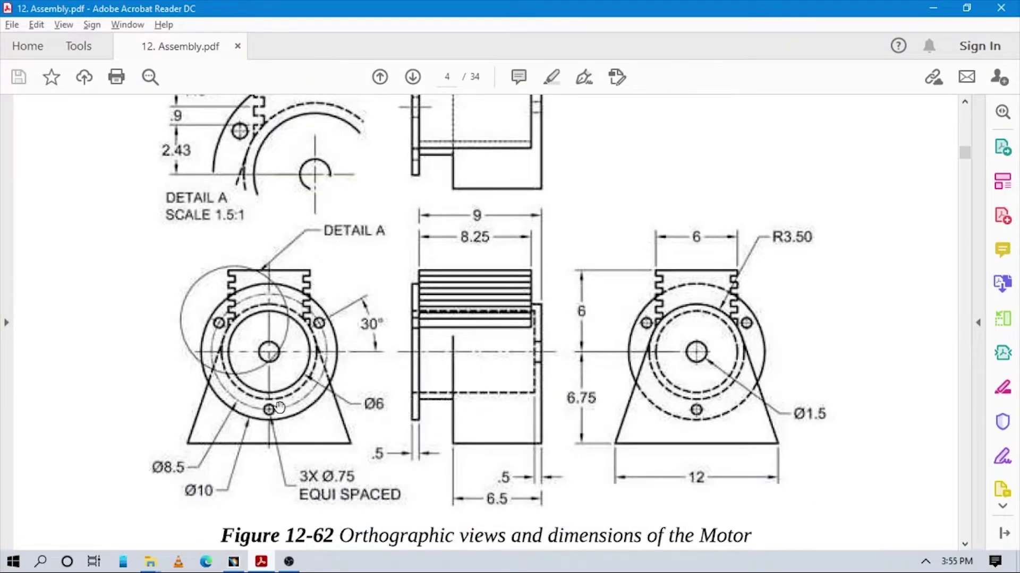
key("alt+Tab")
left_click(660, 284)
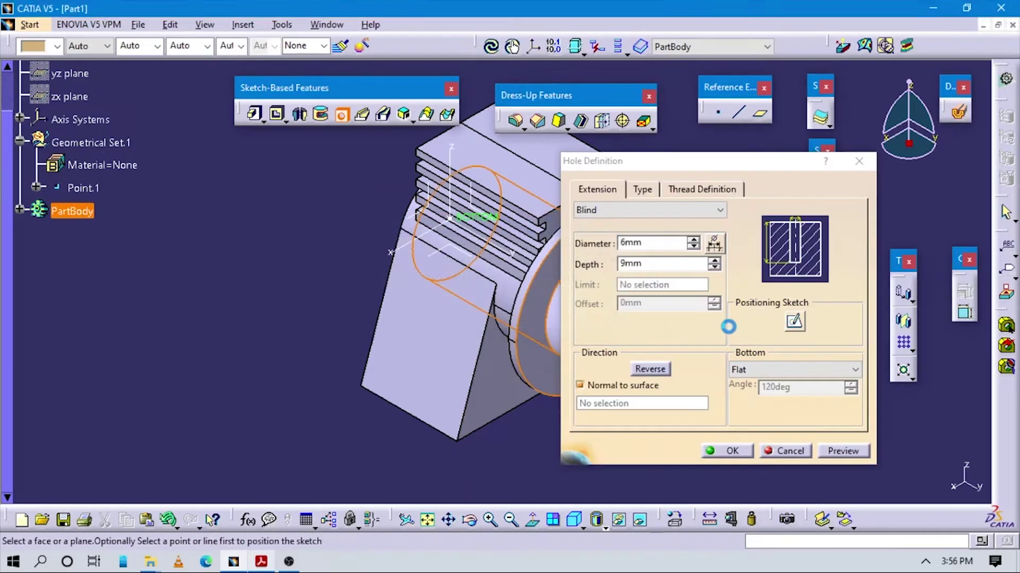
key("alt+Tab")
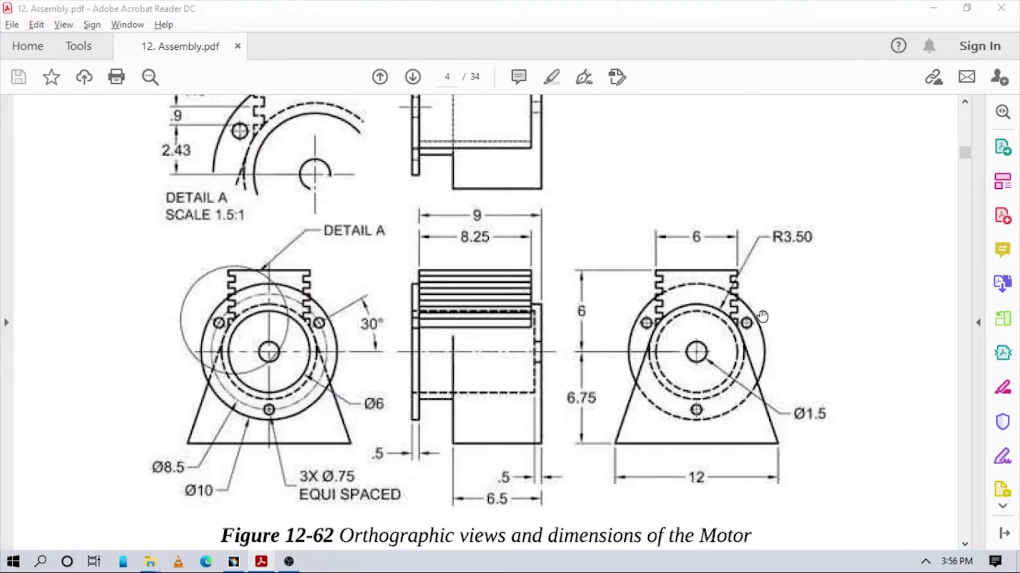
key("alt+Tab")
Step: Draw an 8.5 mm diameter bolt circle at the positioning sketch origin
left_click(474, 287)
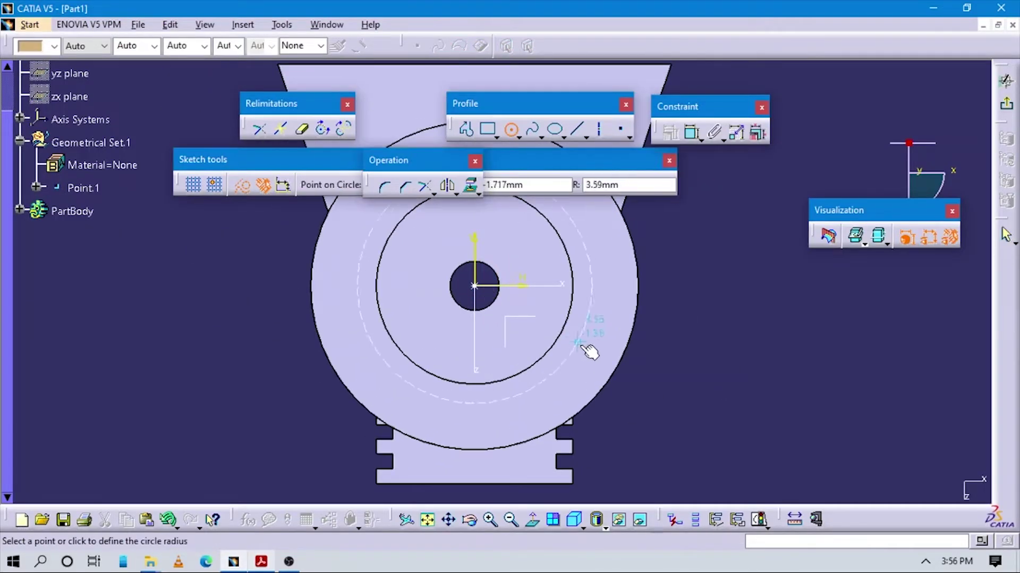
left_click(587, 349)
double_click(735, 217)
type("8.5")
key("Return")
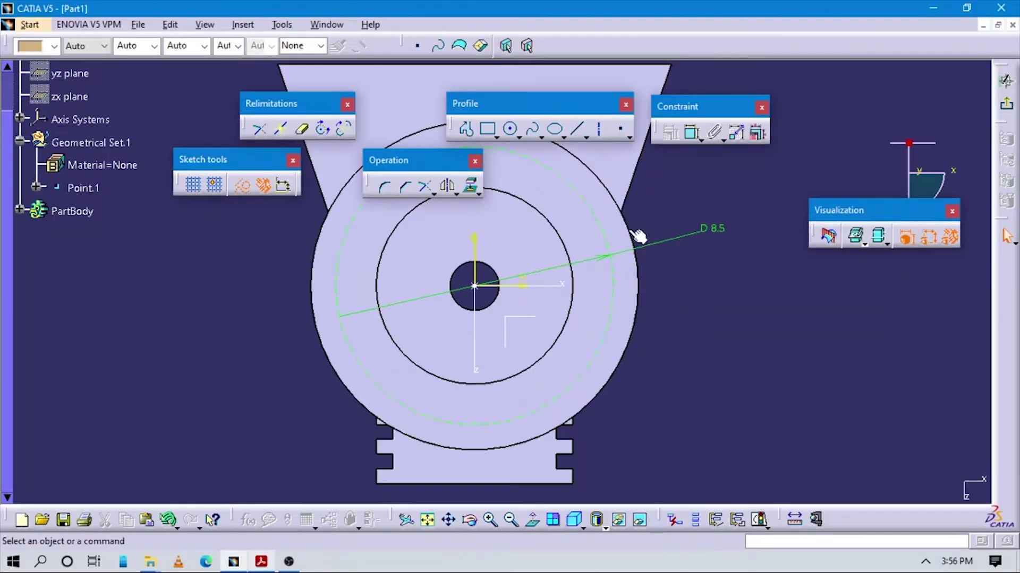
mouse_move(653, 357)
middle_mouse_down()
mouse_move(598, 250)
mouse_move(775, 294)
middle_mouse_up()
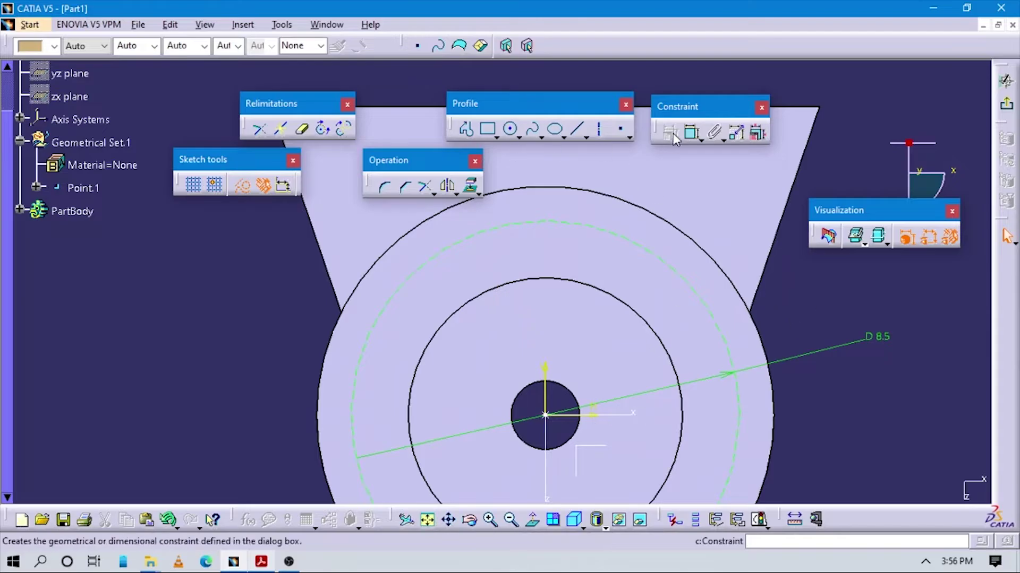
mouse_move(571, 429)
middle_mouse_down()
mouse_move(557, 307)
mouse_move(728, 171)
middle_mouse_up()
Step: Dimension the hole point vertically to 0.75 mm and create the 0.75 mm Up To Next hole
left_click(539, 310)
right_click(608, 263)
left_click(685, 362)
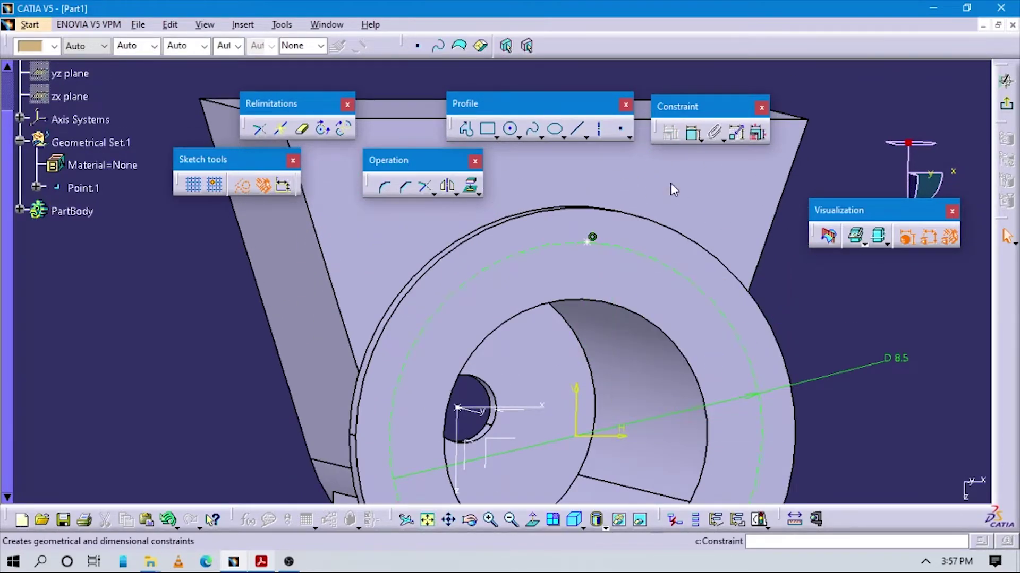
left_click(791, 286)
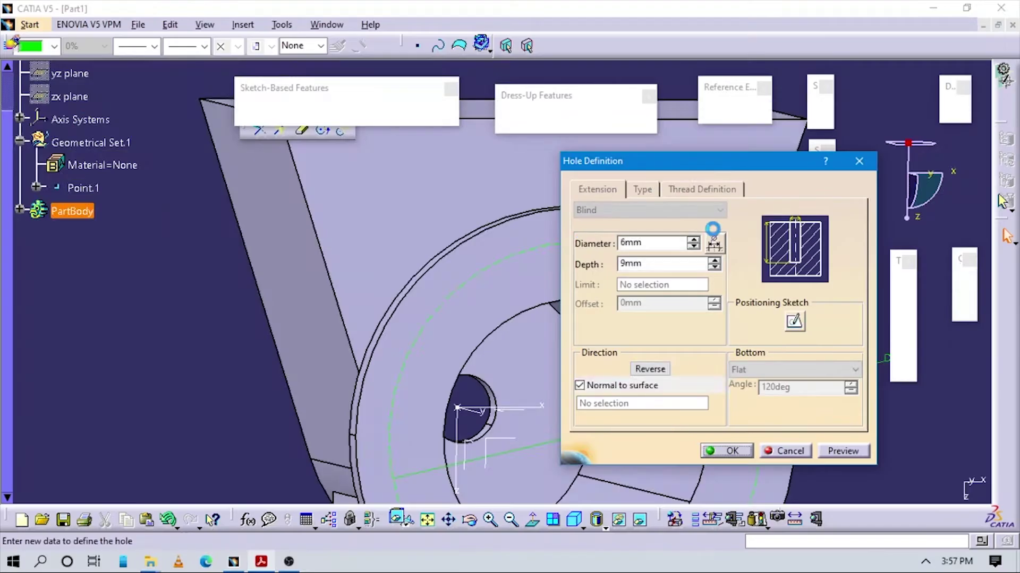
type("0.75mm")
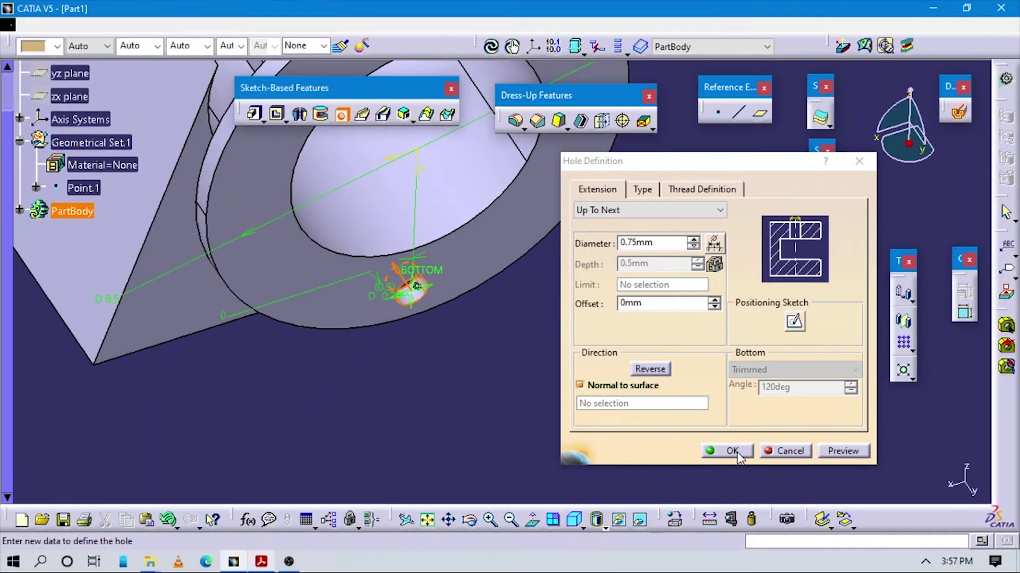
left_click(726, 451)
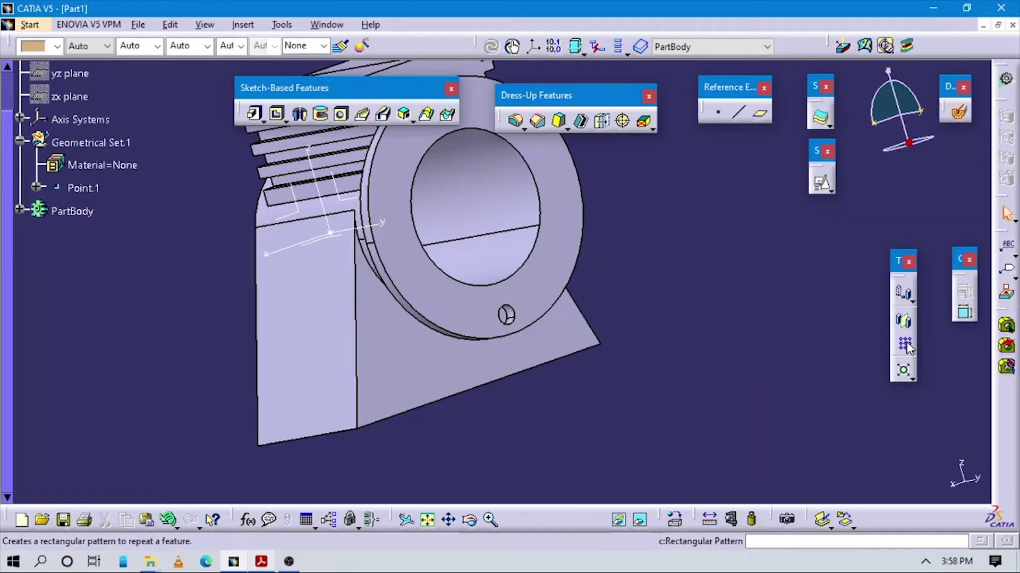
Step: Circular-pattern the bolt hole as a complete crown of 3 instances about the Y axis
left_click(905, 345)
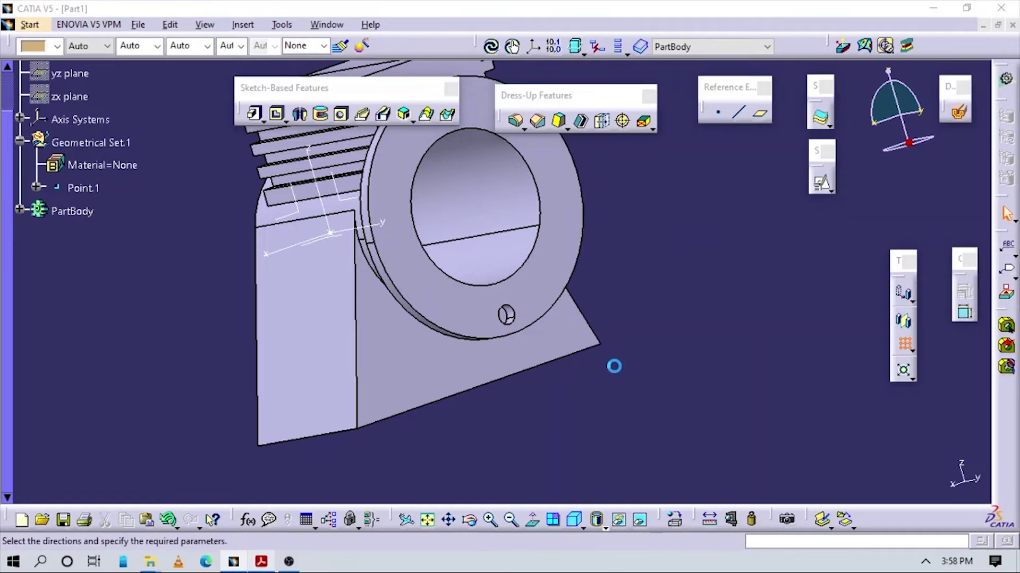
left_click(503, 316)
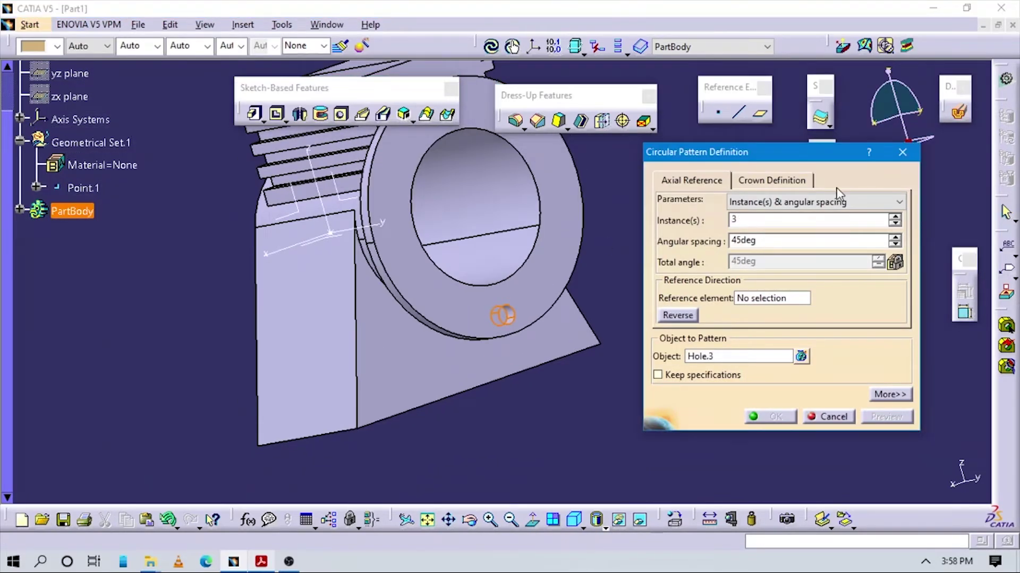
left_click(899, 202)
left_click(796, 243)
left_click(772, 298)
left_click(452, 352)
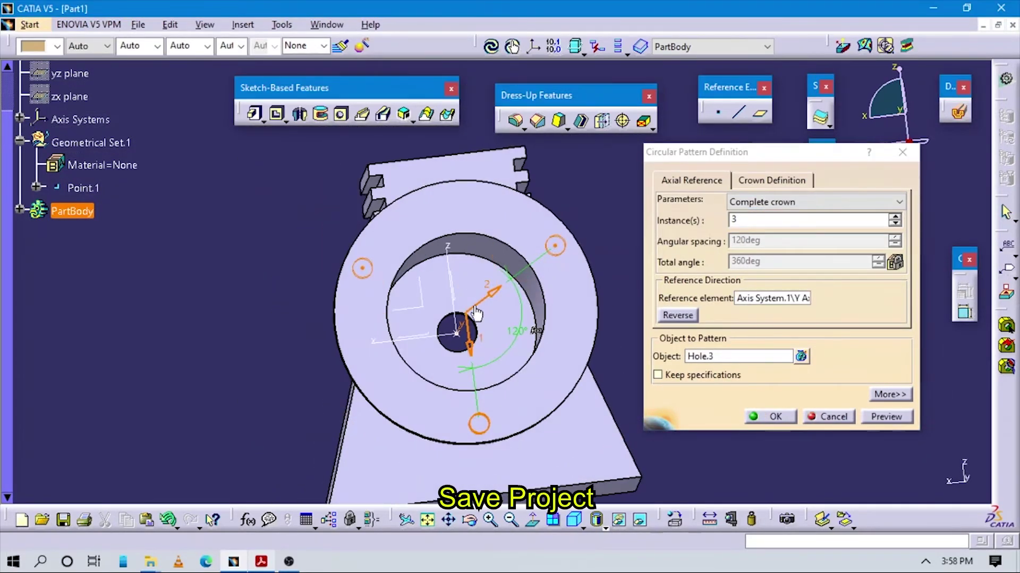